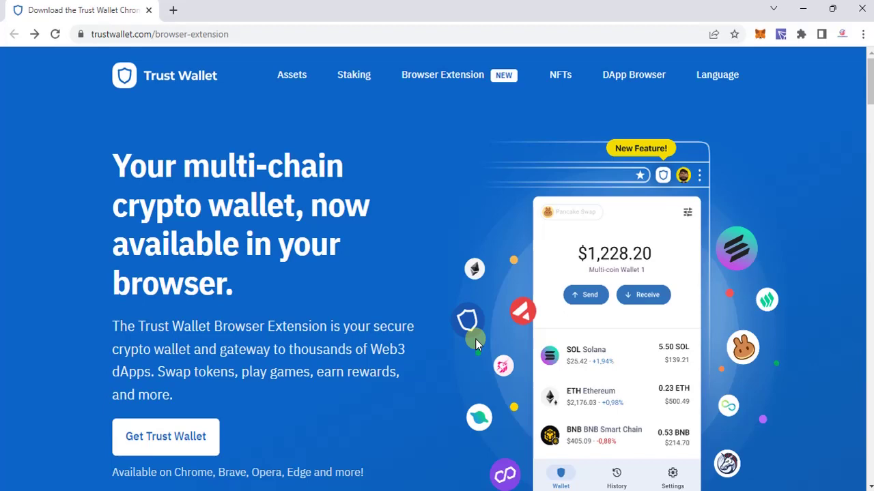
Add the Trust Wallet extension to Chrome from its Web Store listing.
{"action": "scroll", "coordinate": [475, 339], "scroll_direction": "down", "scroll_amount": 2}
{"action": "scroll", "coordinate": [339, 296], "scroll_direction": "up", "scroll_amount": 2}
{"action": "scroll", "coordinate": [384, 313], "scroll_direction": "down", "scroll_amount": 1}
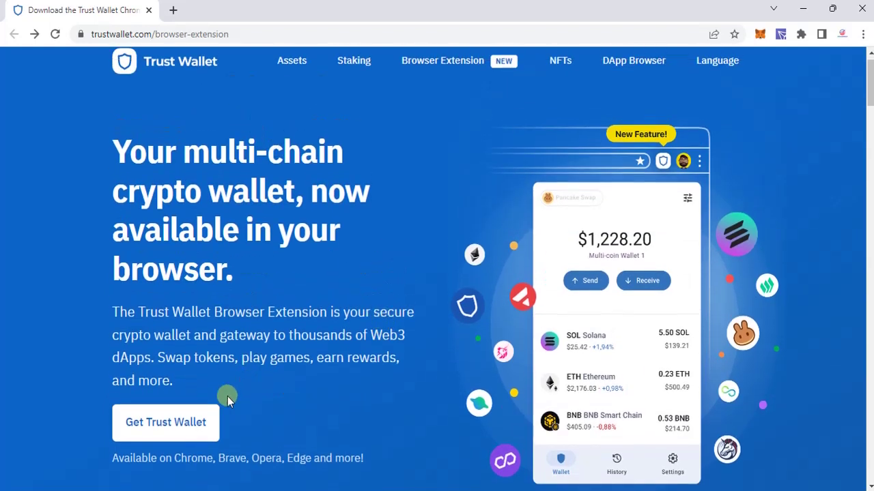
{"action": "left_click", "coordinate": [181, 422]}
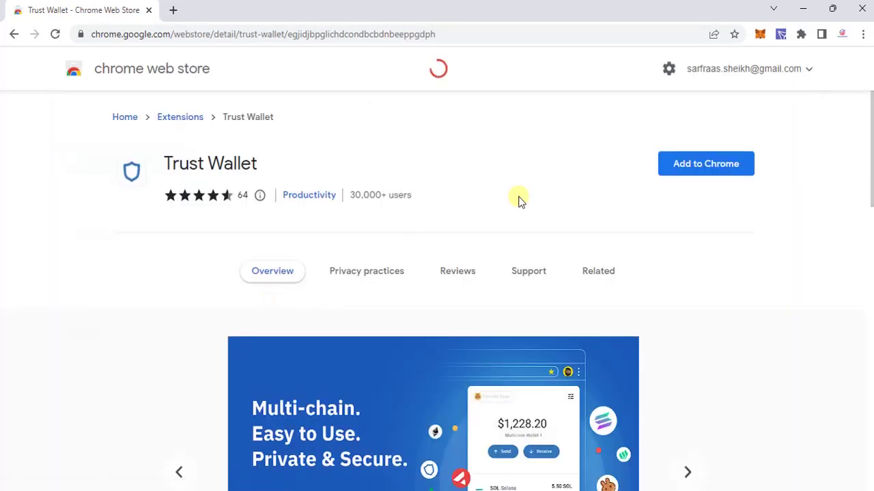
{"action": "left_click", "coordinate": [694, 163]}
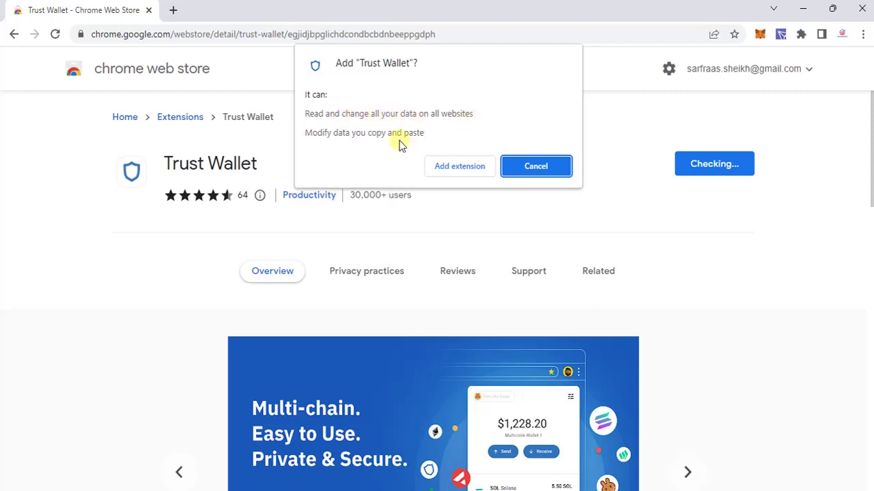
{"action": "left_click", "coordinate": [471, 168]}
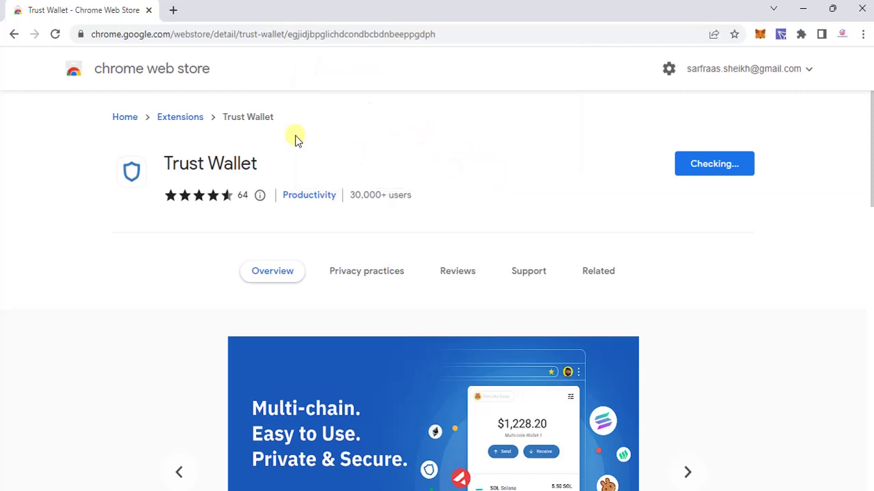
In a new tab, launch Trust Wallet from the Chrome Extensions menu.
{"action": "left_click", "coordinate": [172, 9]}
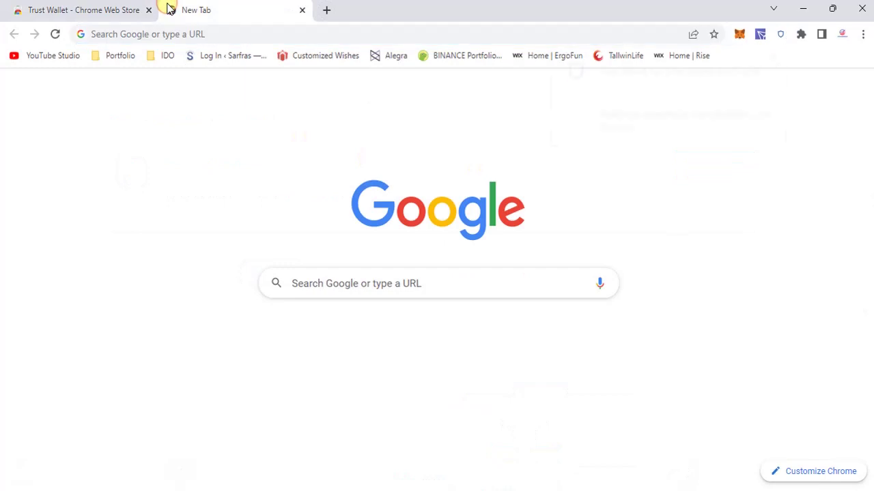
{"action": "left_click", "coordinate": [778, 176]}
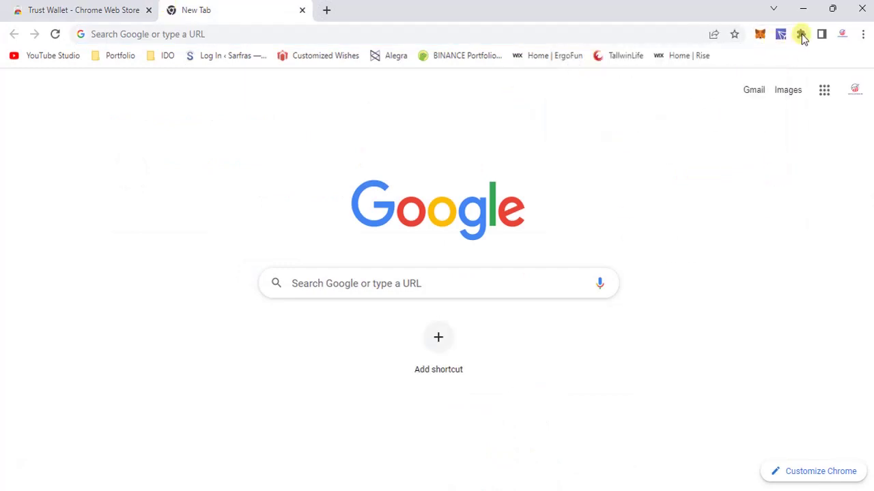
{"action": "left_click", "coordinate": [801, 36]}
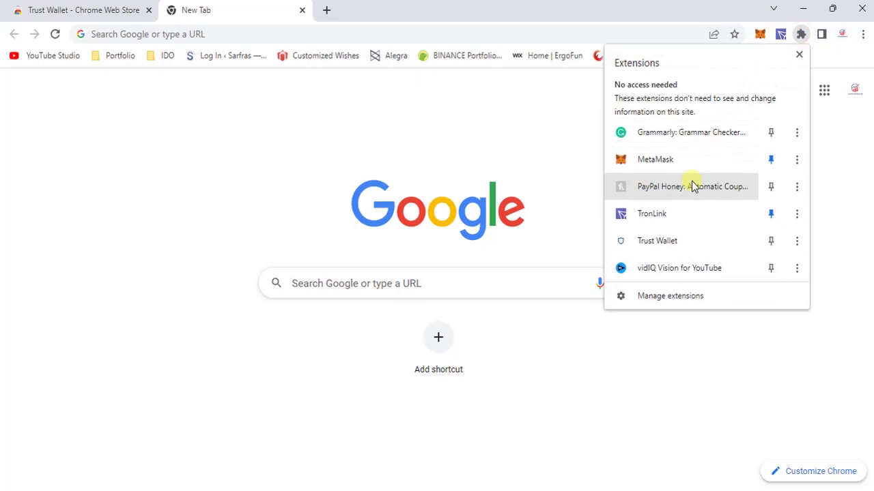
{"action": "left_click", "coordinate": [679, 243]}
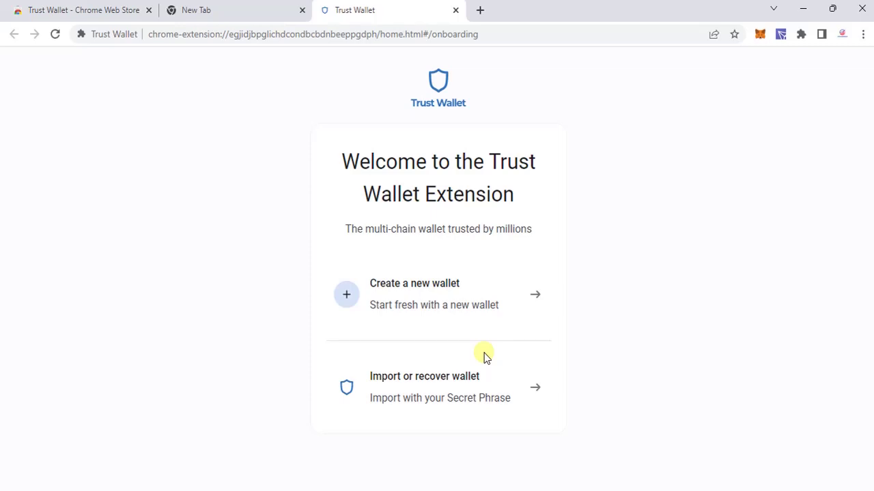
{"action": "left_click", "coordinate": [522, 388]}
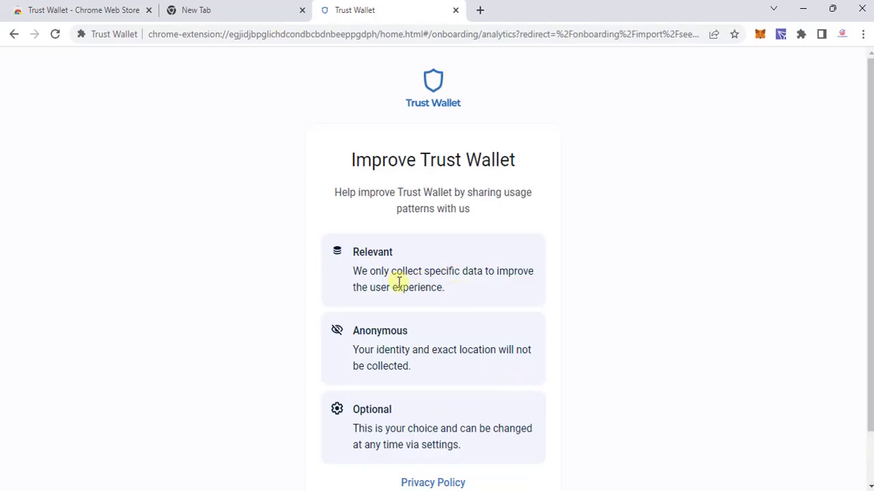
{"action": "scroll", "coordinate": [396, 282], "scroll_direction": "down", "scroll_amount": 1}
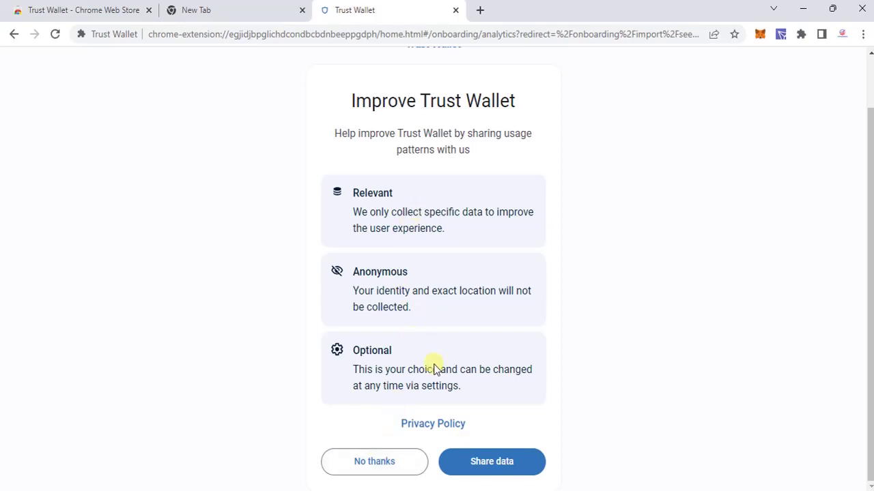
{"action": "left_click", "coordinate": [388, 458]}
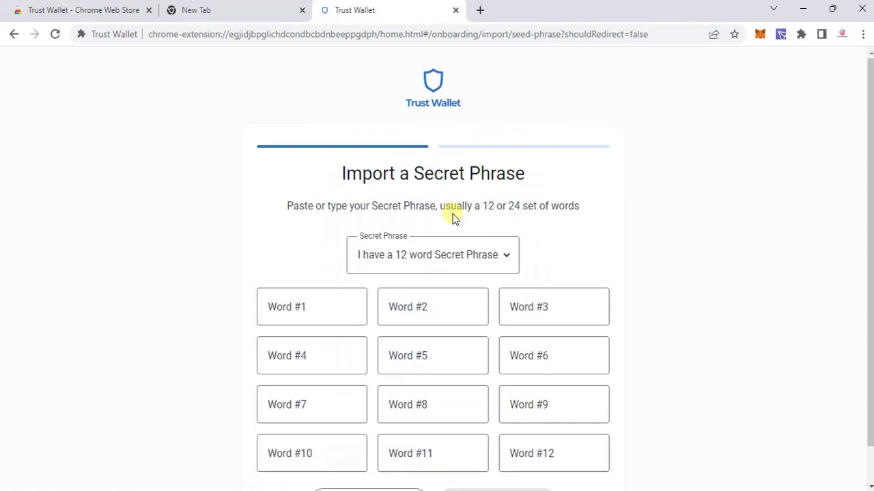
{"action": "scroll", "coordinate": [454, 217], "scroll_direction": "down", "scroll_amount": 1}
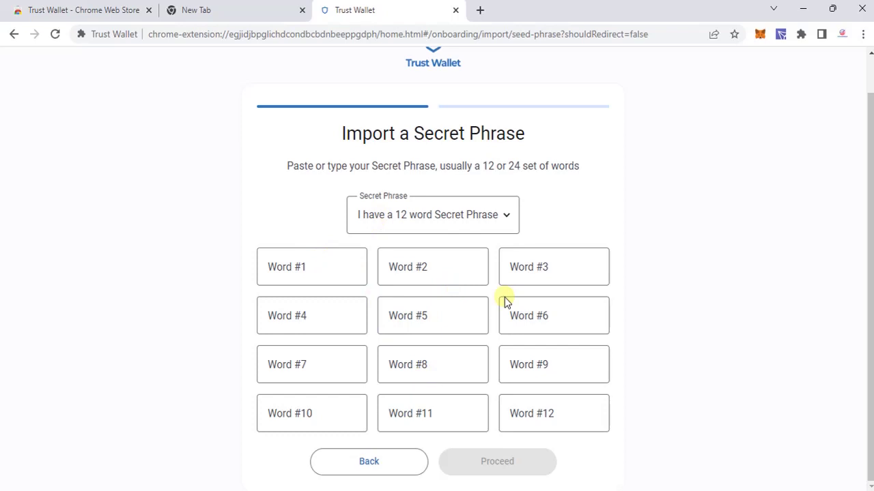
{"action": "left_click", "coordinate": [318, 279]}
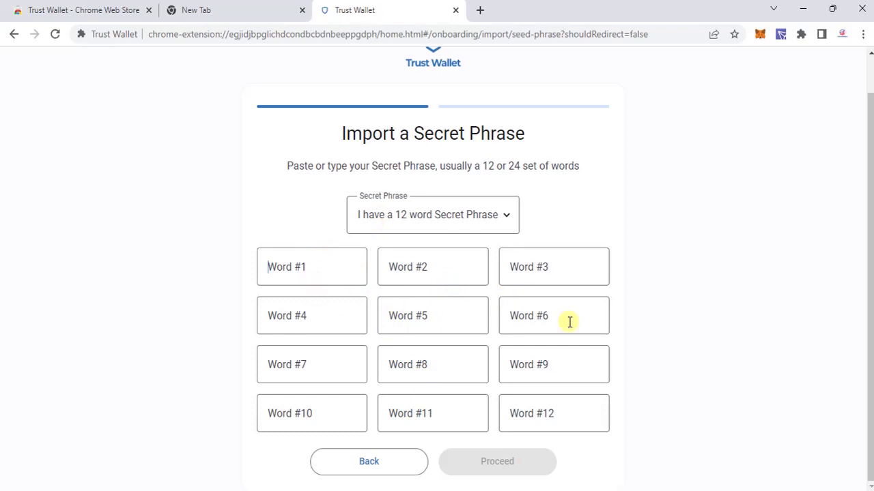
{"action": "left_click", "coordinate": [392, 460]}
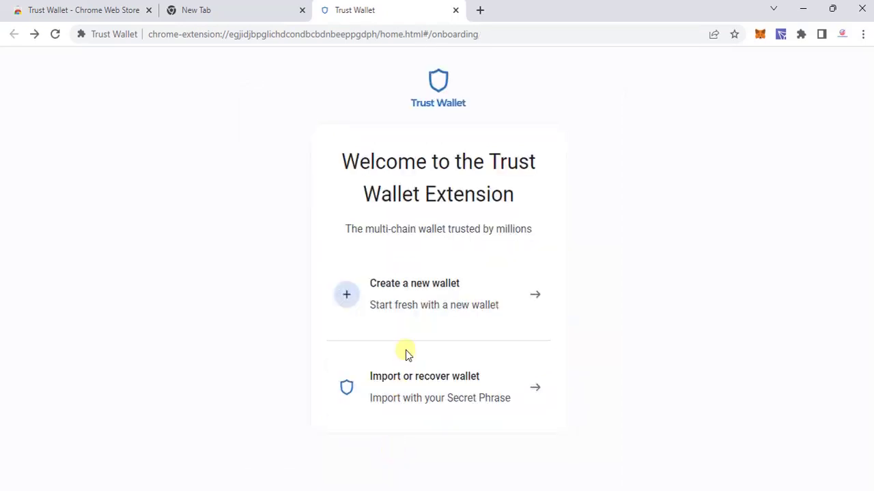
Create a new wallet, decline usage data sharing, accept the Terms of Use and submit the password.
{"action": "left_click", "coordinate": [448, 306]}
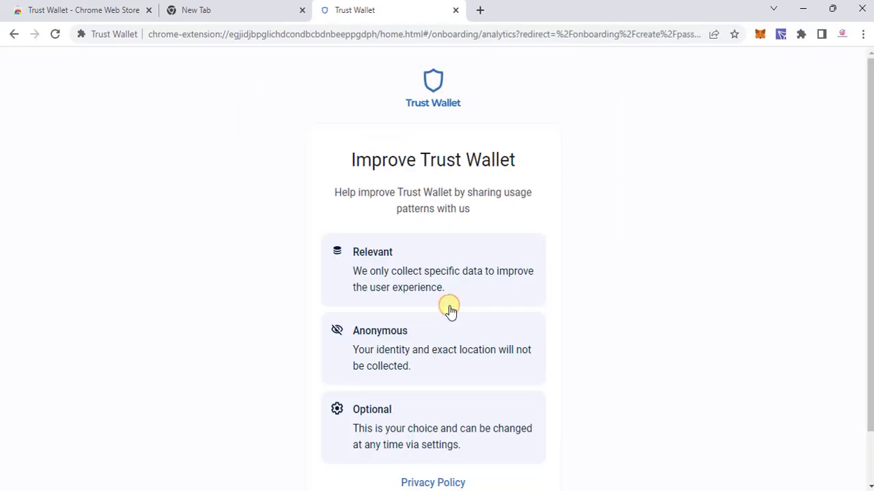
{"action": "scroll", "coordinate": [449, 309], "scroll_direction": "down", "scroll_amount": 1}
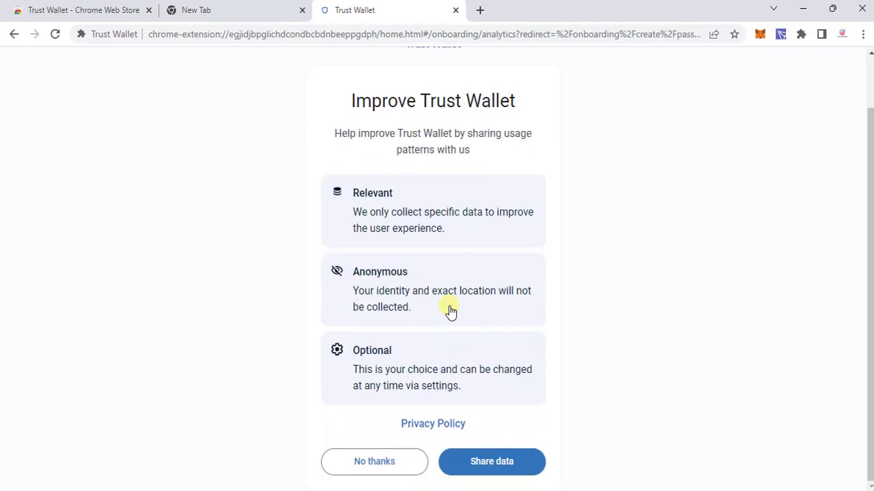
{"action": "left_click", "coordinate": [372, 462]}
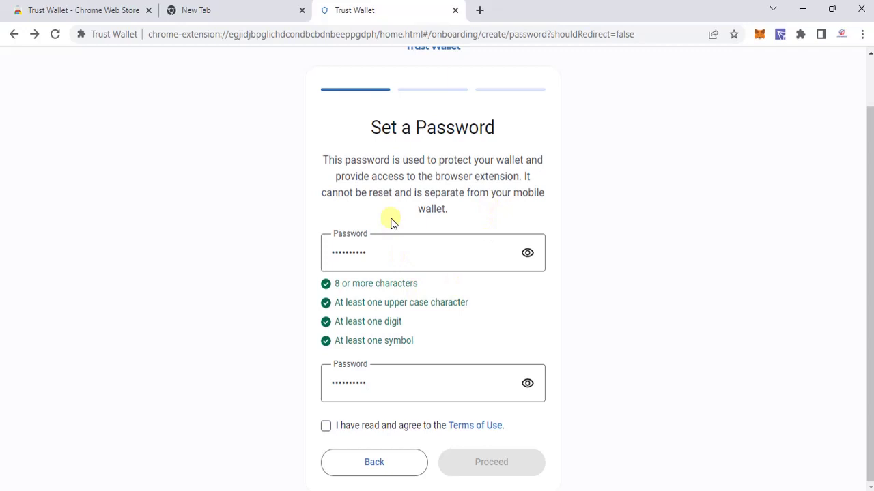
{"action": "left_click", "coordinate": [326, 425]}
{"action": "left_click", "coordinate": [495, 468]}
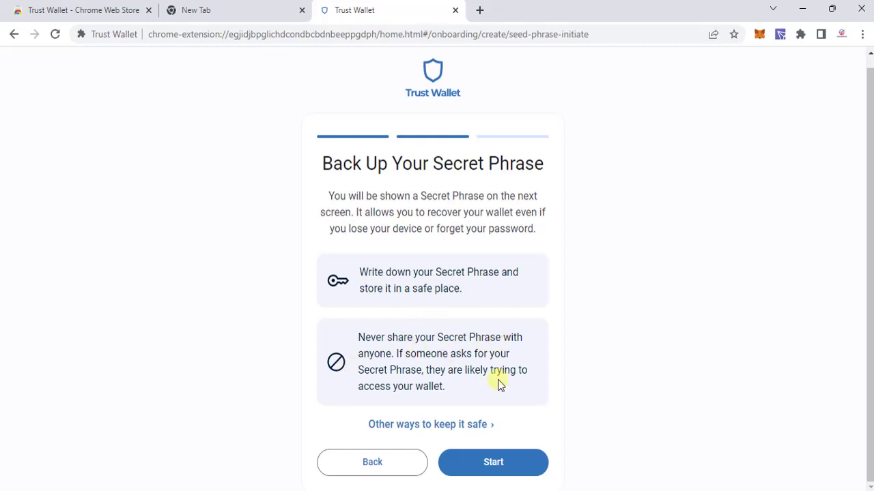
Start the backup and unblur the 12-word secret phrase, then continue to confirmation.
{"action": "scroll", "coordinate": [499, 385], "scroll_direction": "up", "scroll_amount": 1}
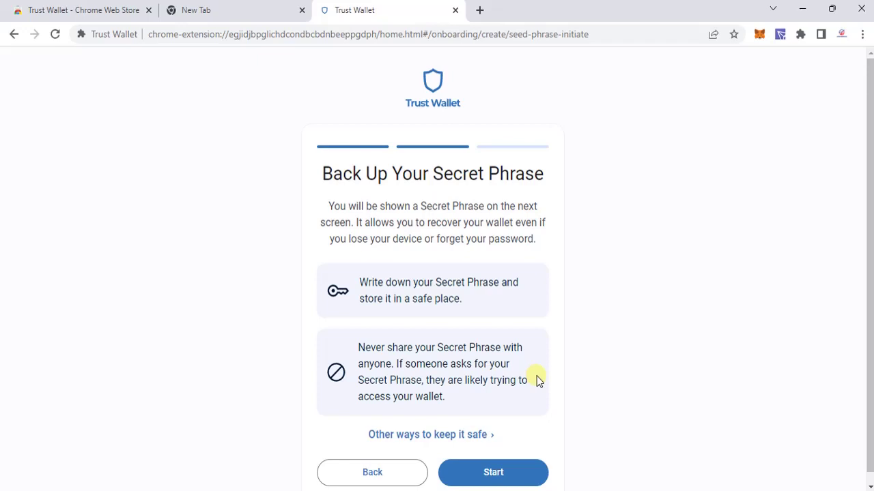
{"action": "left_click", "coordinate": [494, 472]}
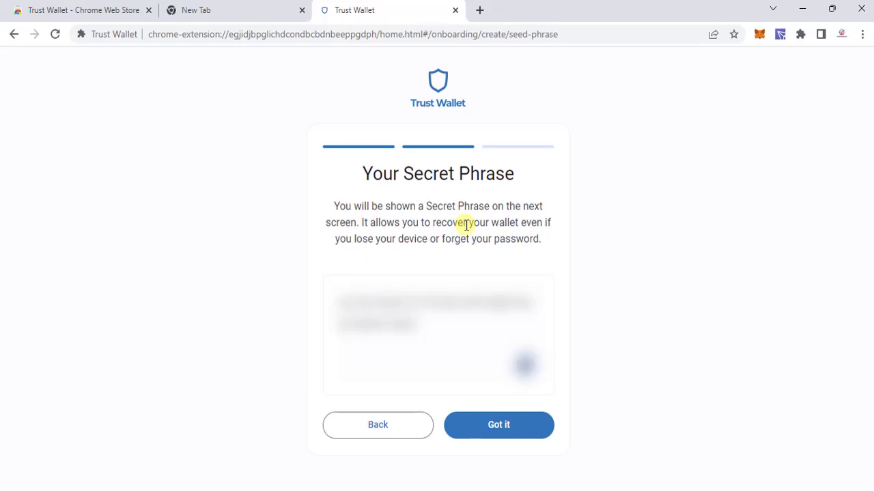
{"action": "left_click", "coordinate": [519, 415]}
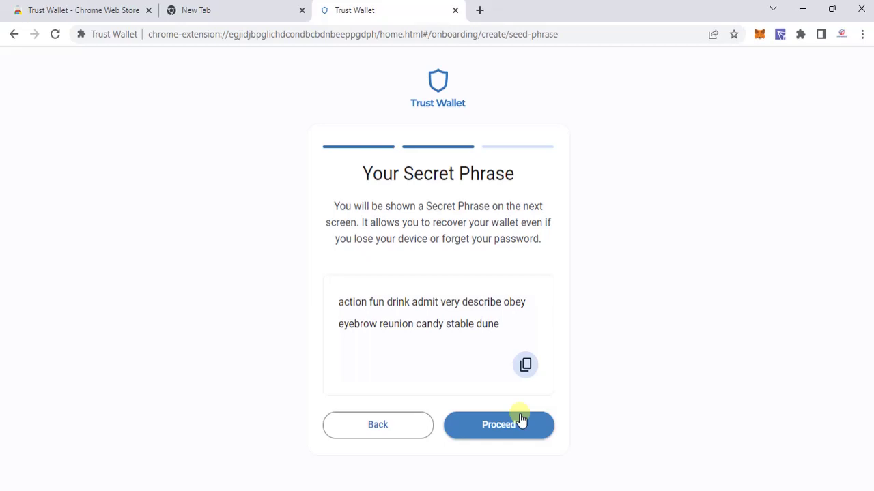
{"action": "left_click", "coordinate": [521, 419]}
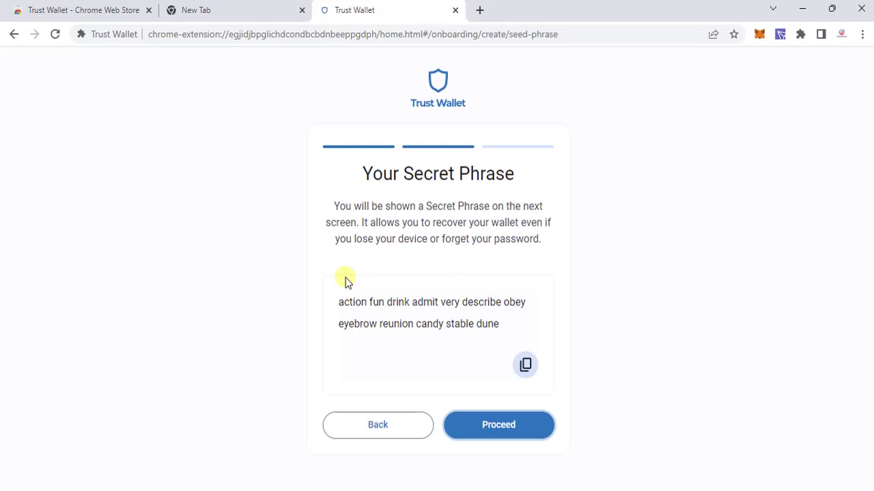
{"action": "left_click", "coordinate": [501, 427]}
Place the first five secret-phrase words in order on the confirmation page.
{"action": "left_click", "coordinate": [488, 432]}
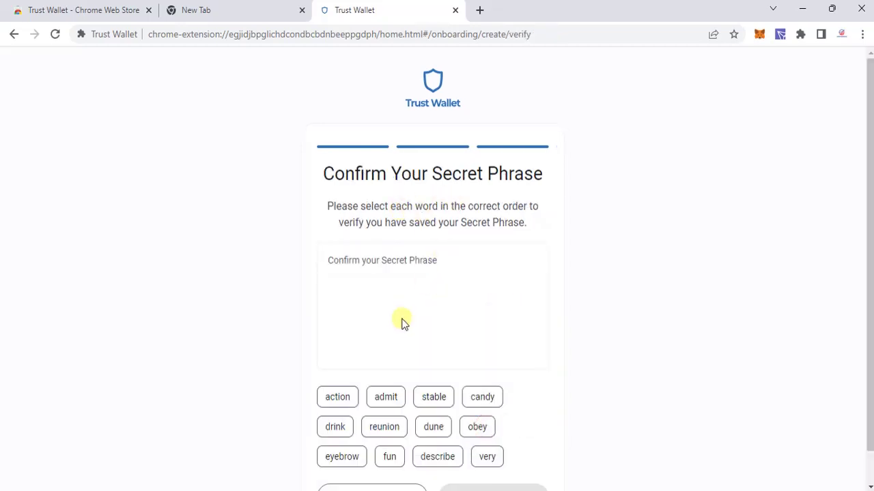
{"action": "scroll", "coordinate": [496, 288], "scroll_direction": "down", "scroll_amount": 1}
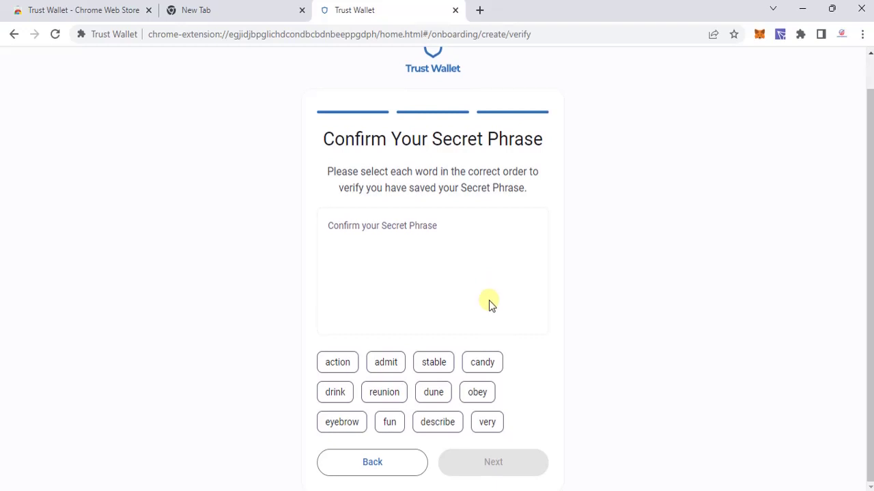
{"action": "left_click", "coordinate": [340, 365]}
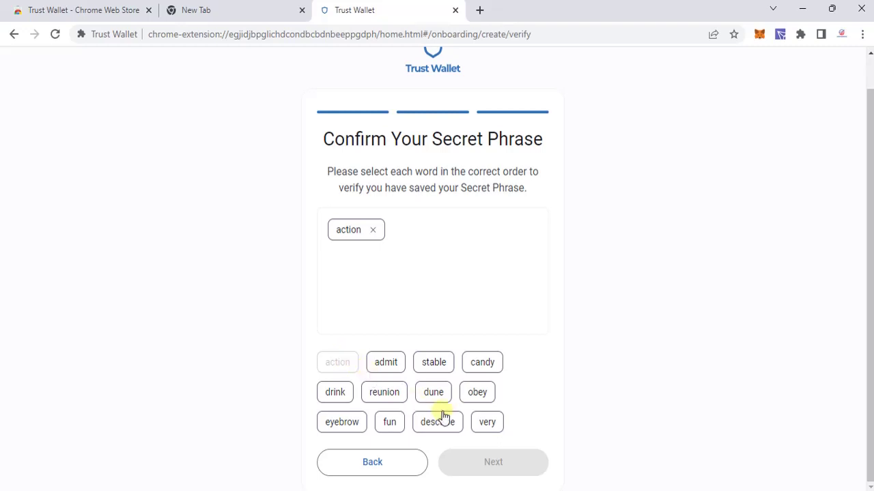
{"action": "left_click", "coordinate": [387, 425]}
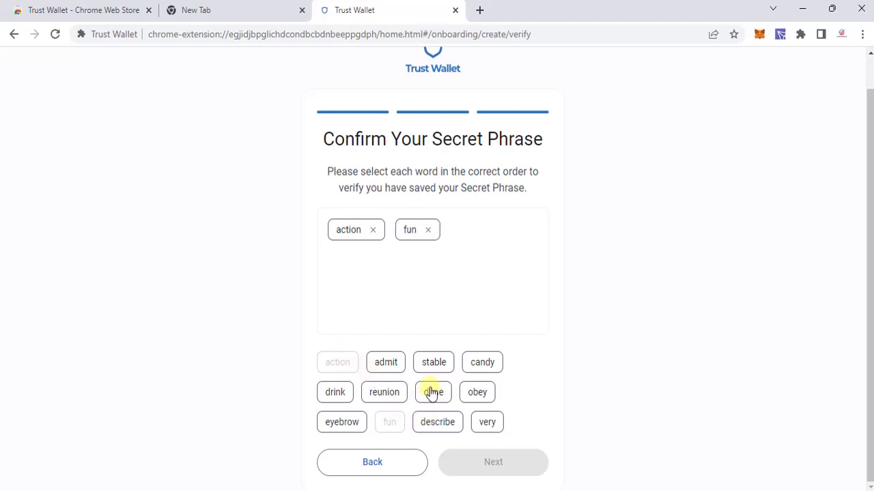
{"action": "left_click", "coordinate": [339, 398]}
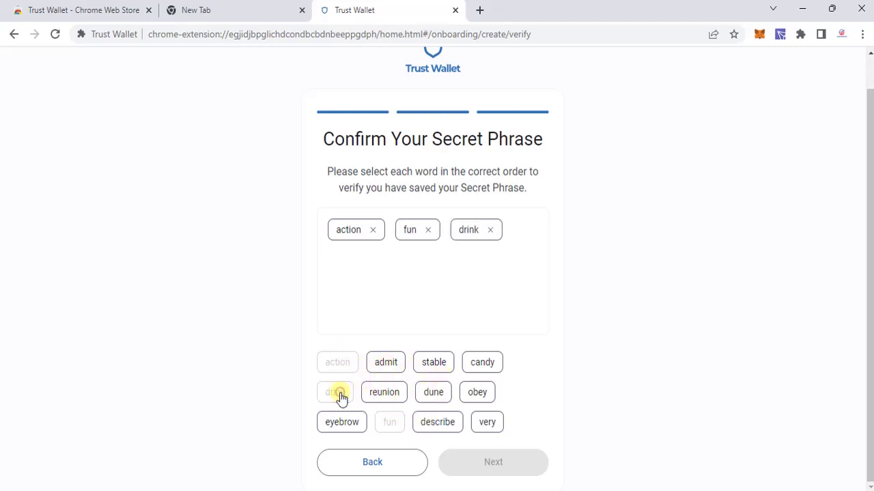
{"action": "left_click", "coordinate": [380, 366]}
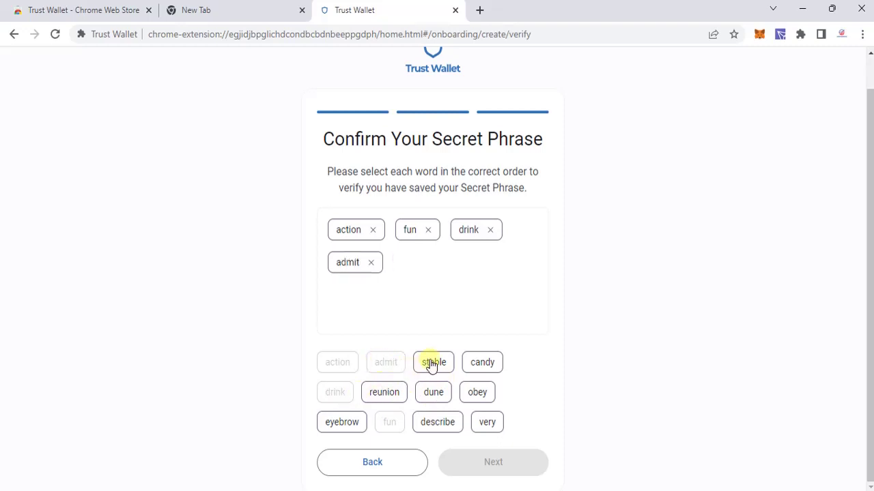
{"action": "left_click", "coordinate": [489, 423]}
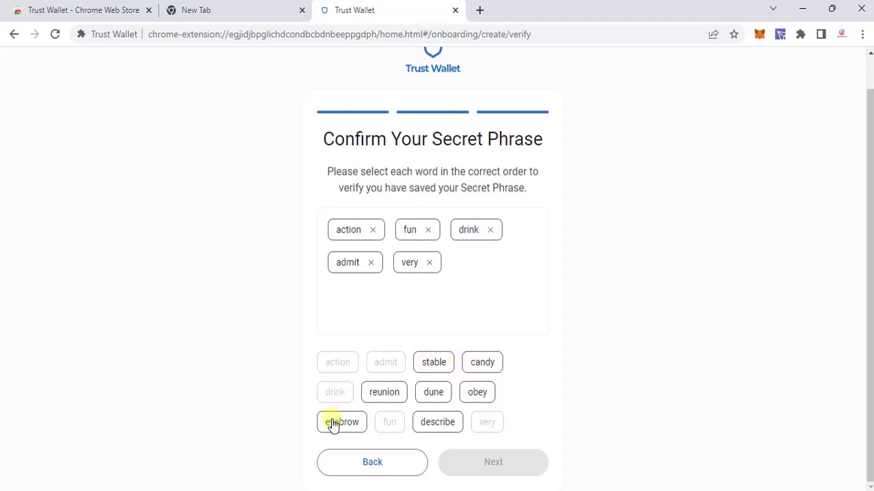
Place the remaining seven words to complete the twelve-word phrase.
{"action": "left_click", "coordinate": [429, 424]}
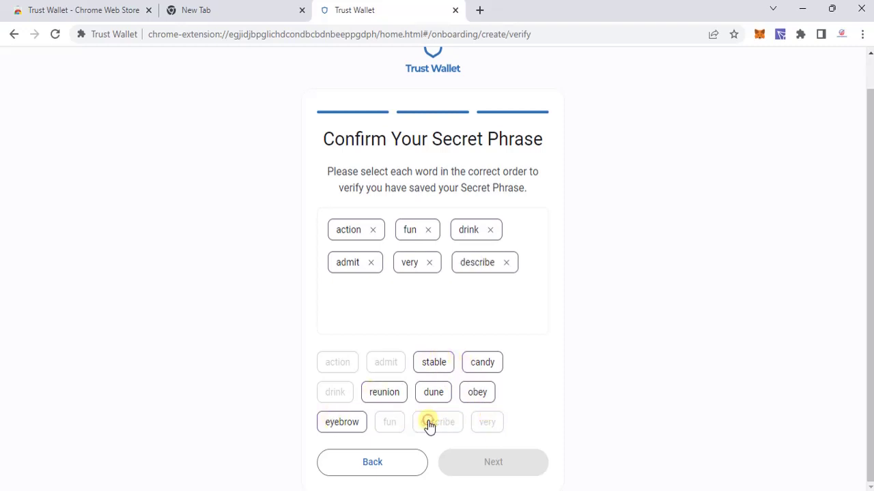
{"action": "left_click", "coordinate": [473, 394]}
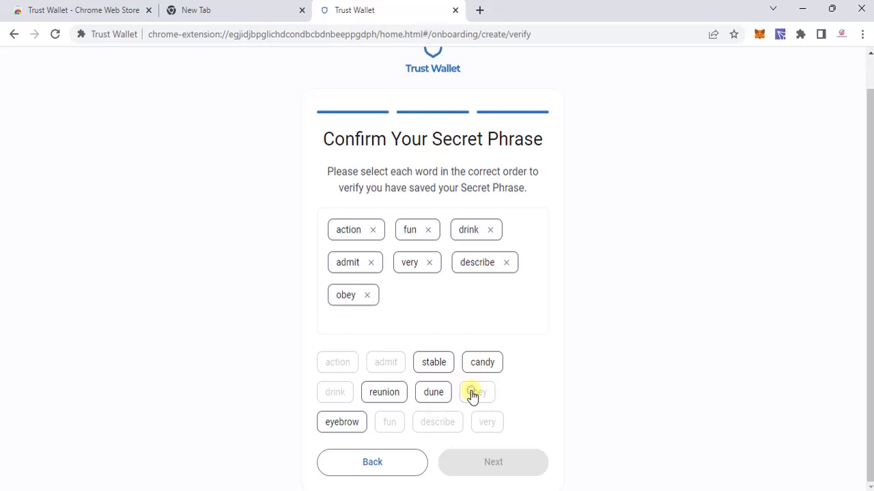
{"action": "left_click", "coordinate": [356, 426]}
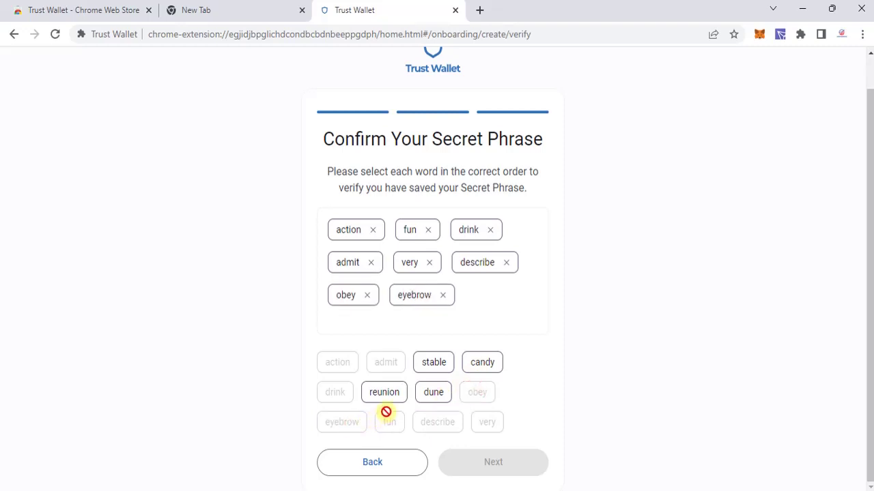
{"action": "left_click", "coordinate": [385, 403]}
{"action": "left_click", "coordinate": [483, 369]}
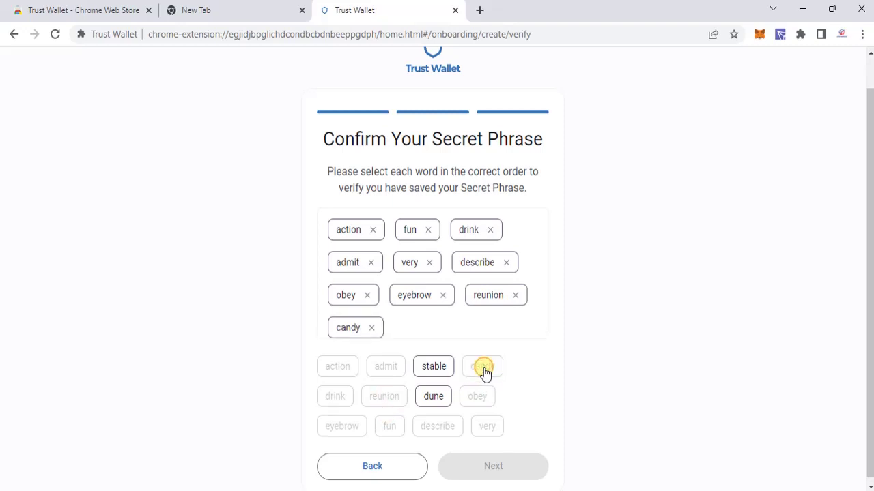
{"action": "left_click", "coordinate": [444, 369]}
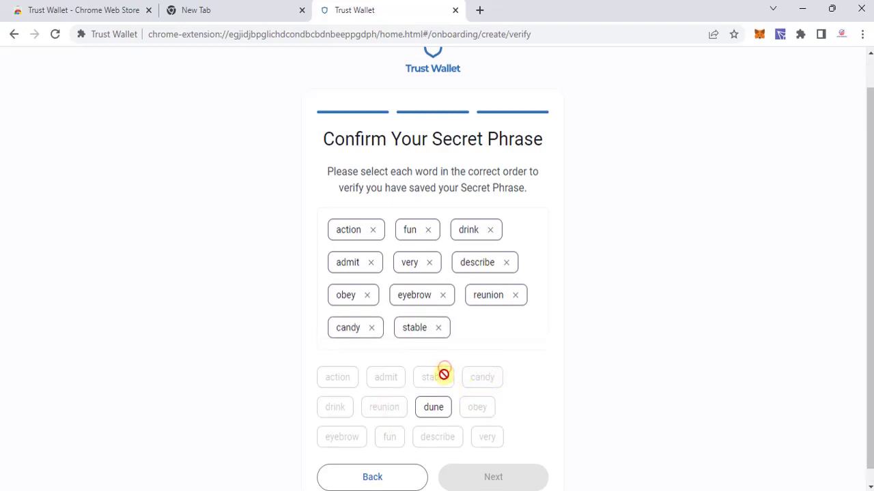
{"action": "left_click", "coordinate": [429, 409]}
{"action": "scroll", "coordinate": [531, 406], "scroll_direction": "down", "scroll_amount": 1}
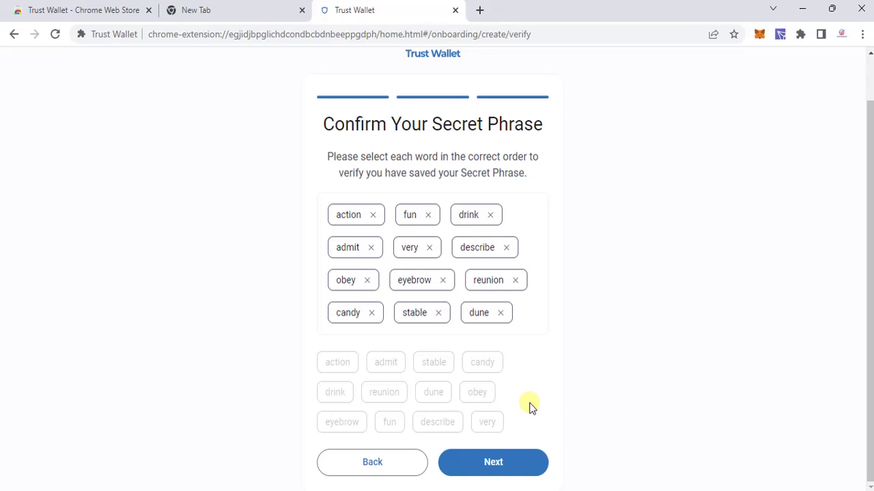
Submit the verified phrase with Next and reach the Congratulations page.
{"action": "left_click", "coordinate": [493, 447]}
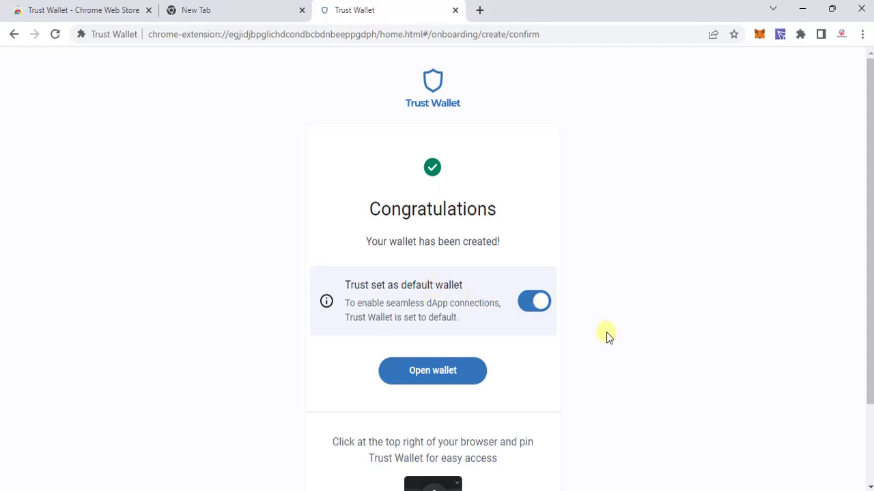
{"action": "scroll", "coordinate": [607, 338], "scroll_direction": "down", "scroll_amount": 2}
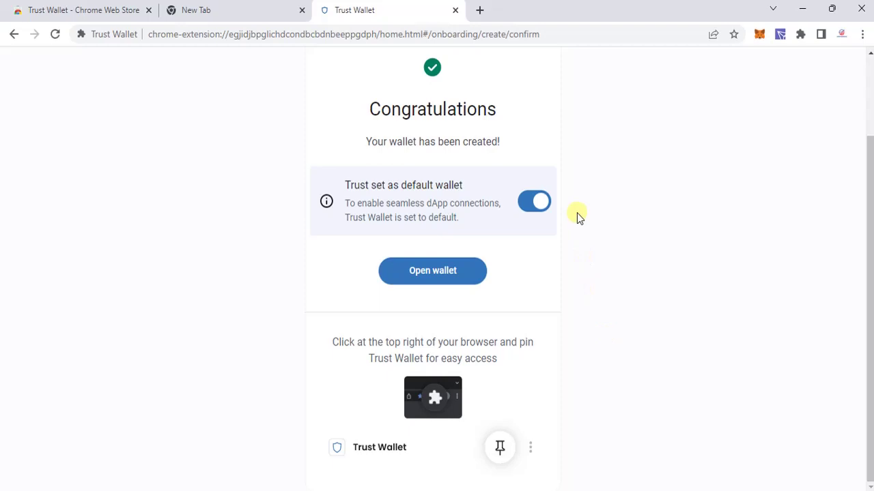
Open the wallet, dismiss both intro tips, and browse the $0.00 token list.
{"action": "left_click", "coordinate": [464, 270]}
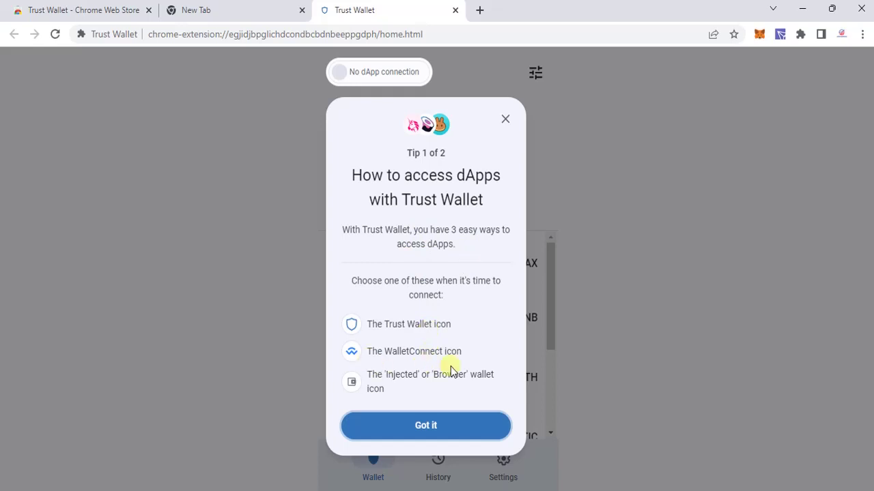
{"action": "left_click", "coordinate": [420, 423]}
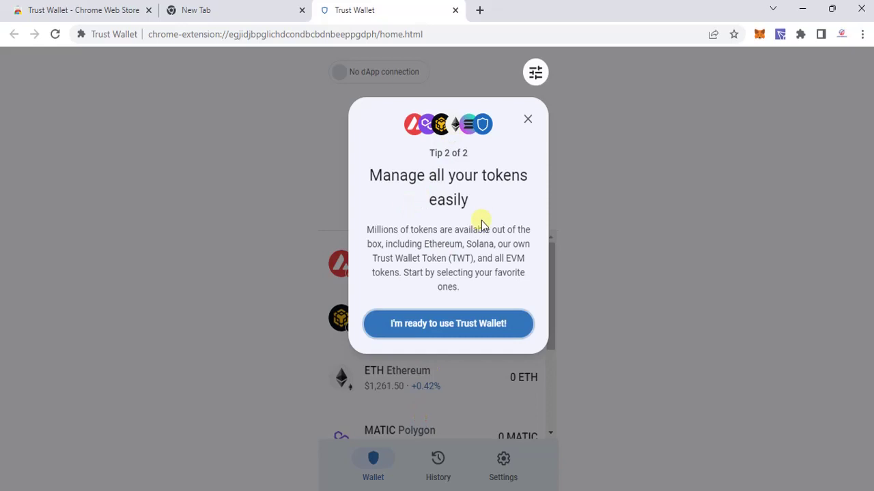
{"action": "left_click", "coordinate": [444, 325]}
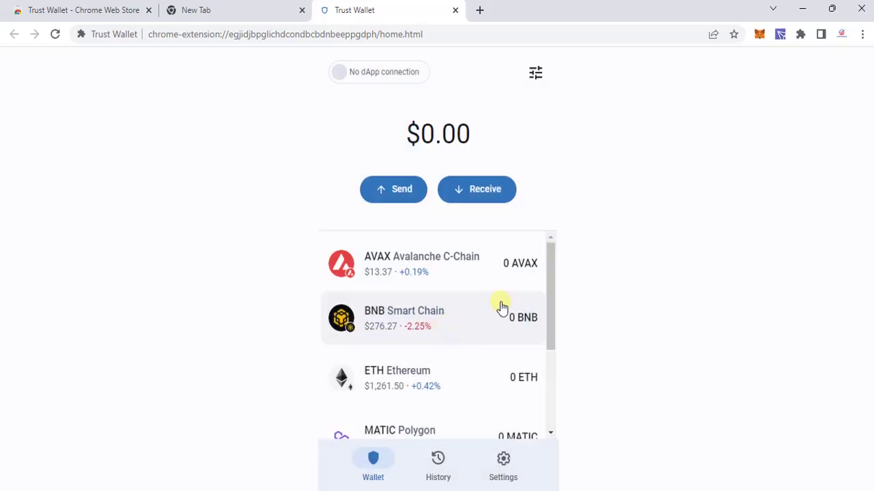
{"action": "scroll", "coordinate": [501, 308], "scroll_direction": "down", "scroll_amount": 2}
{"action": "scroll", "coordinate": [501, 307], "scroll_direction": "up", "scroll_amount": 2}
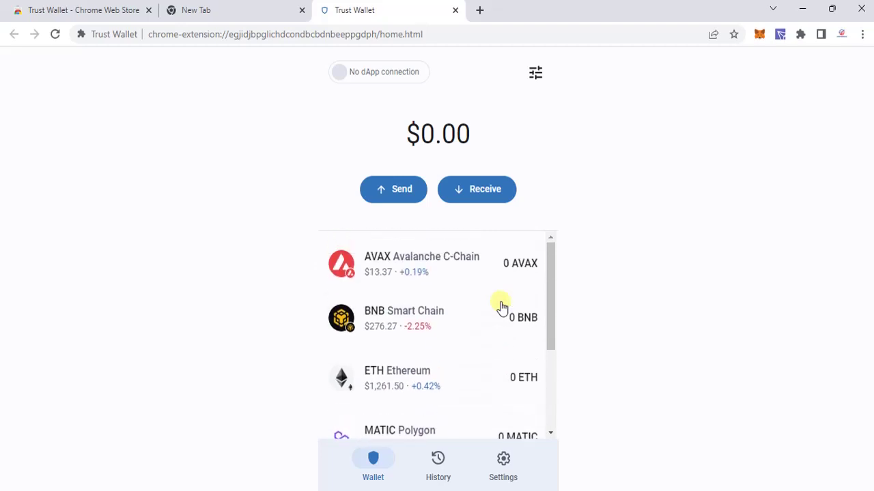
{"action": "scroll", "coordinate": [502, 308], "scroll_direction": "down", "scroll_amount": 2}
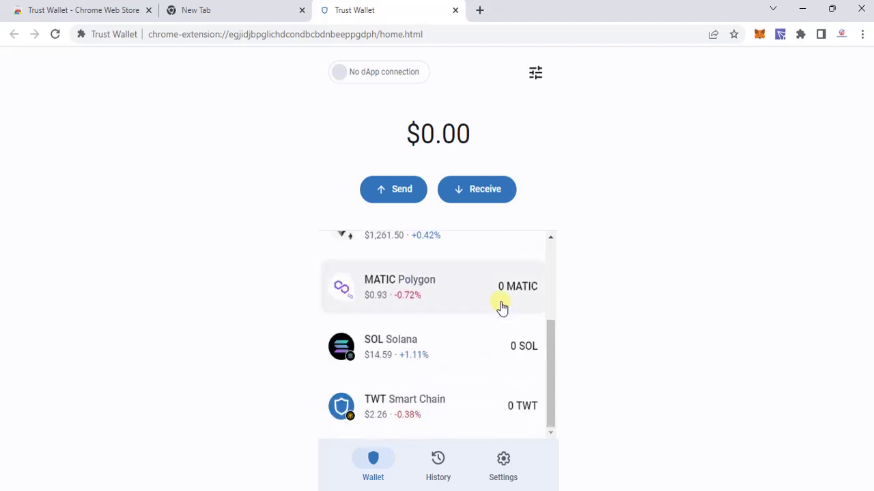
{"action": "scroll", "coordinate": [501, 307], "scroll_direction": "up", "scroll_amount": 2}
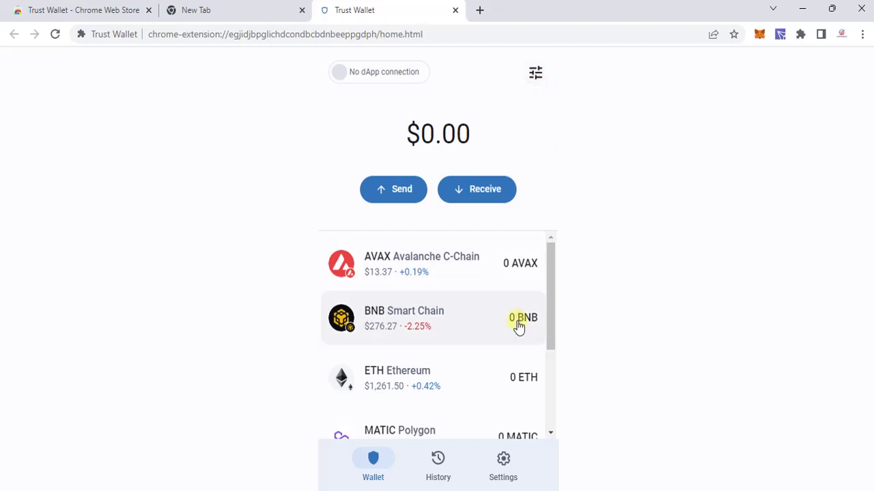
In Settings, view the Network page (Ethereum) and the Language page (English).
{"action": "left_click", "coordinate": [505, 465]}
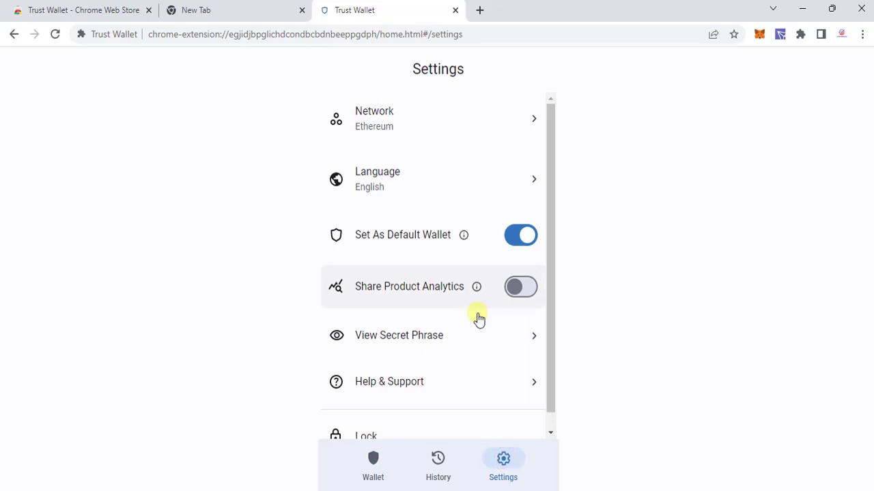
{"action": "left_click", "coordinate": [530, 122]}
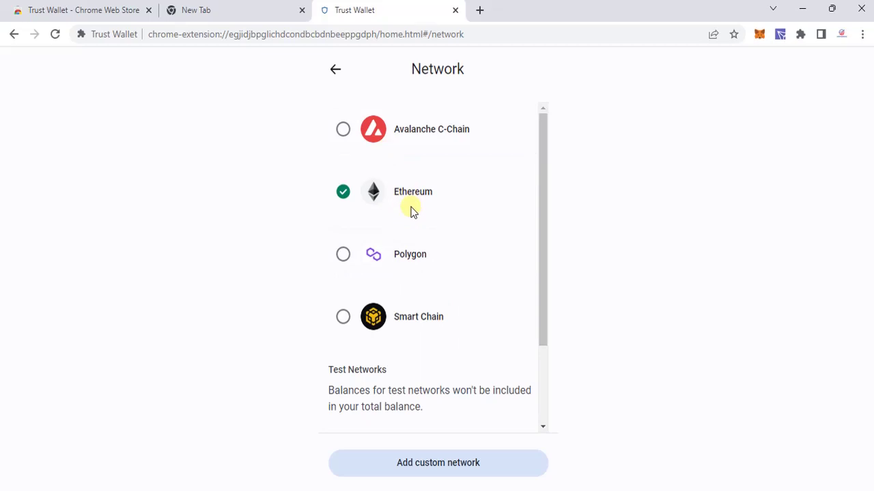
{"action": "scroll", "coordinate": [416, 274], "scroll_direction": "down", "scroll_amount": 2}
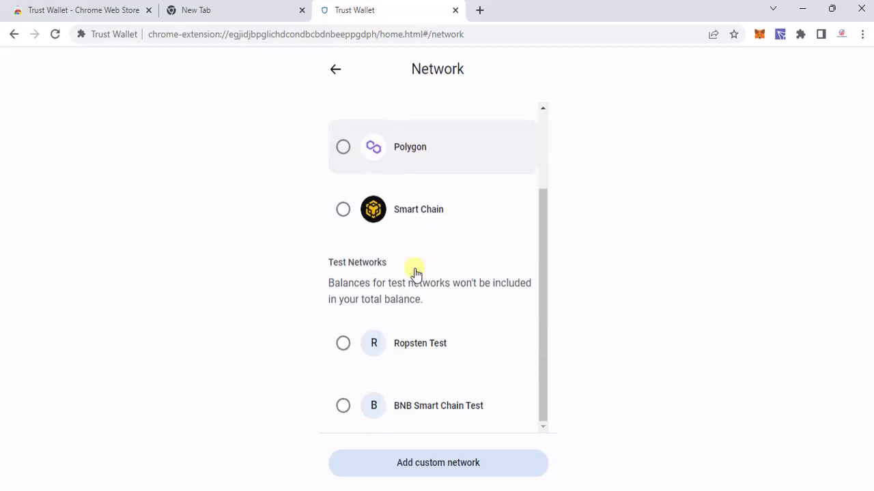
{"action": "scroll", "coordinate": [416, 275], "scroll_direction": "up", "scroll_amount": 2}
{"action": "left_click", "coordinate": [334, 70]}
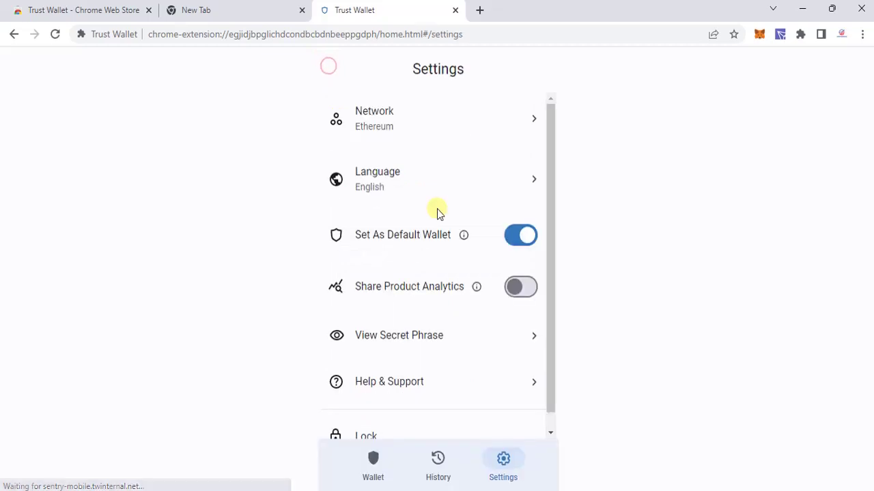
{"action": "left_click", "coordinate": [527, 183]}
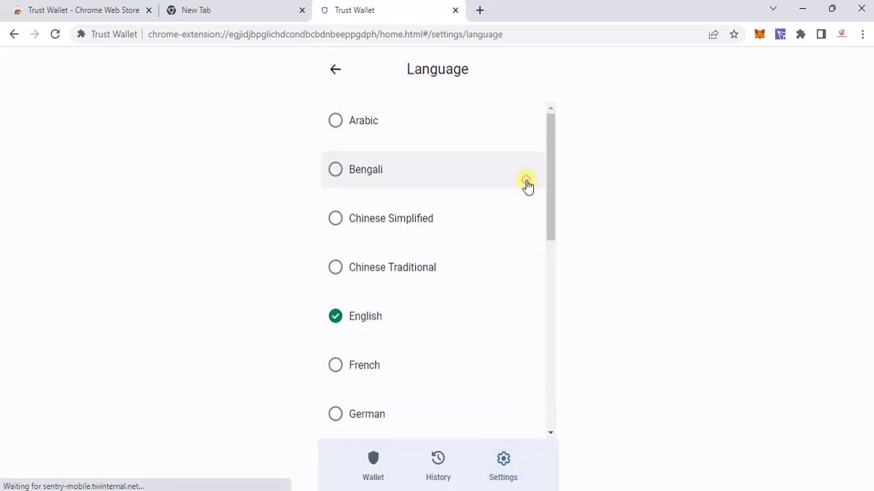
{"action": "left_click", "coordinate": [335, 72]}
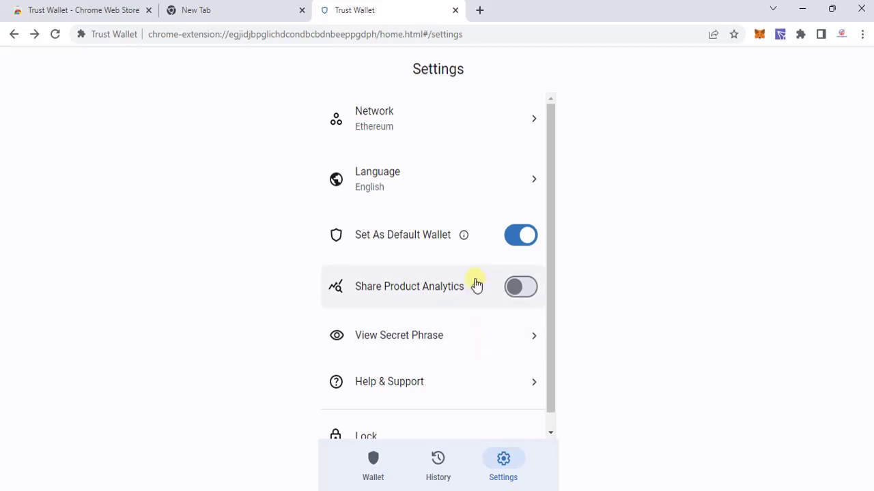
{"action": "scroll", "coordinate": [475, 285], "scroll_direction": "down", "scroll_amount": 1}
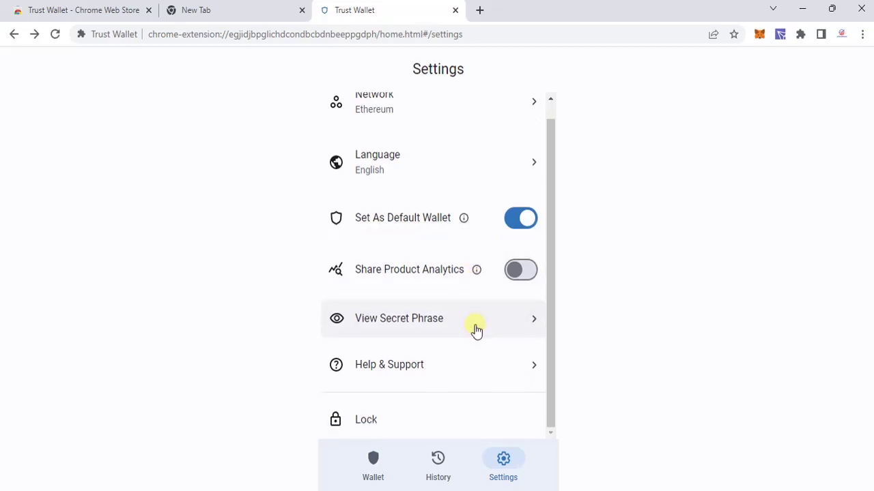
{"action": "left_click", "coordinate": [527, 324]}
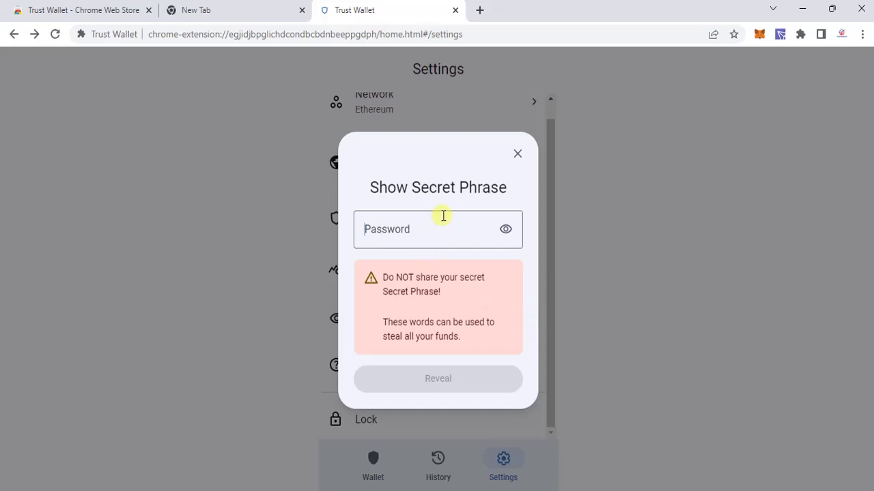
{"action": "left_click", "coordinate": [519, 155]}
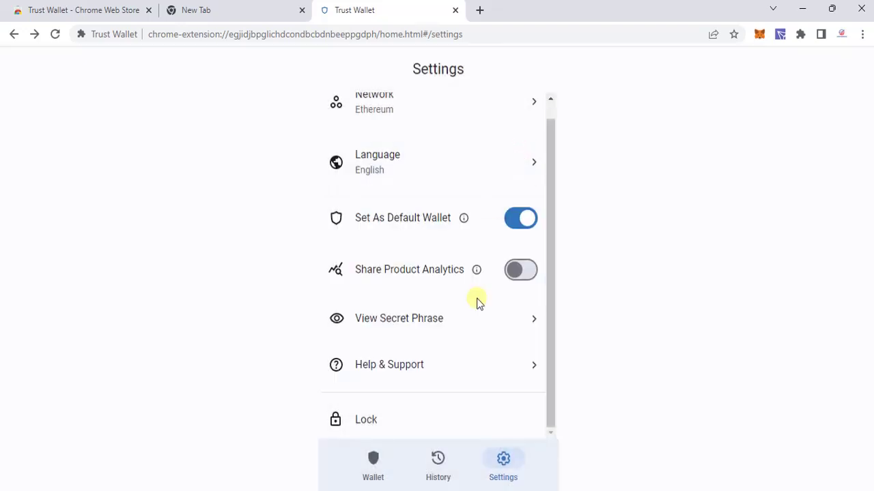
{"action": "scroll", "coordinate": [521, 371], "scroll_direction": "up", "scroll_amount": 1}
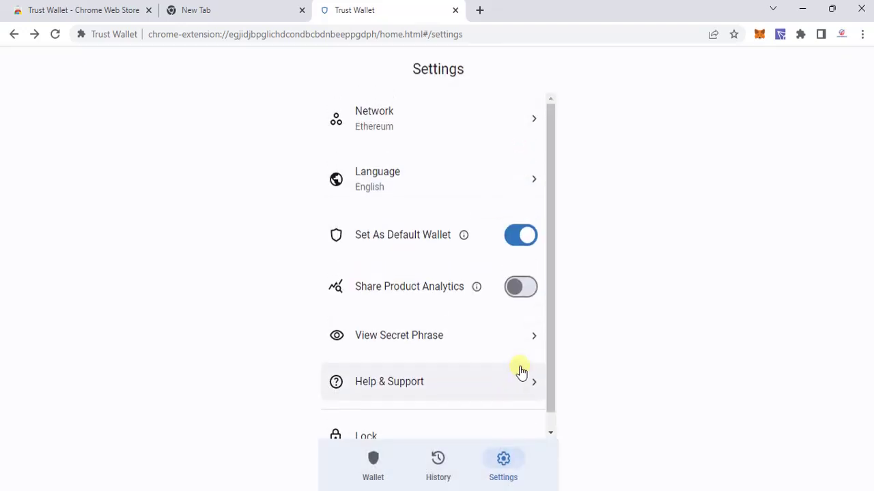
Open Manage Tokens from the home screen and search for 'bitcoin'.
{"action": "left_click", "coordinate": [387, 456]}
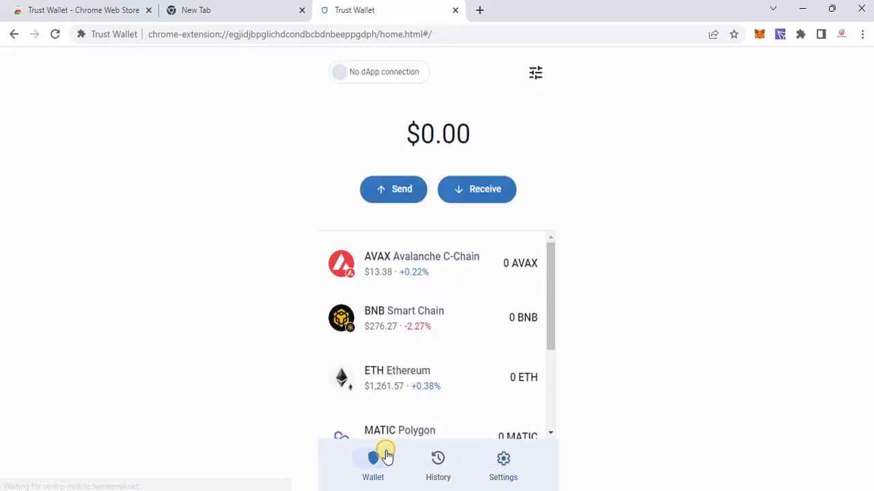
{"action": "left_click", "coordinate": [534, 75]}
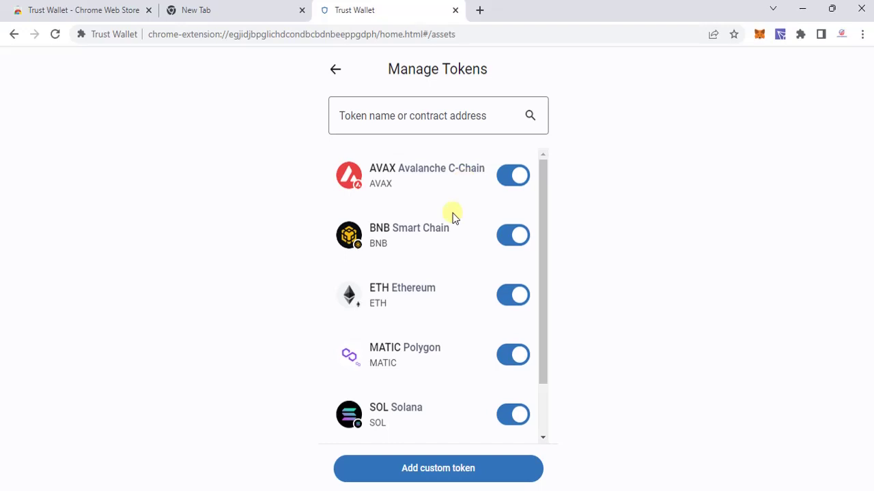
{"action": "scroll", "coordinate": [452, 217], "scroll_direction": "down", "scroll_amount": 1}
{"action": "left_click", "coordinate": [363, 113]}
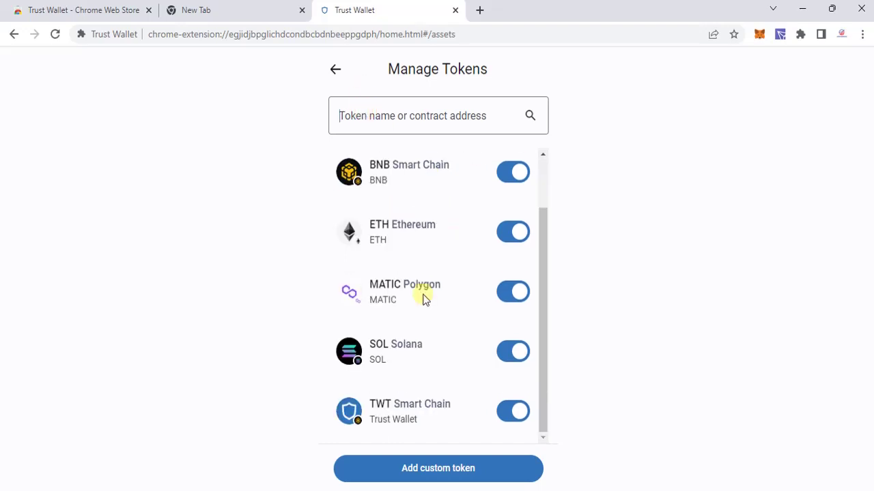
{"action": "scroll", "coordinate": [423, 299], "scroll_direction": "up", "scroll_amount": 1}
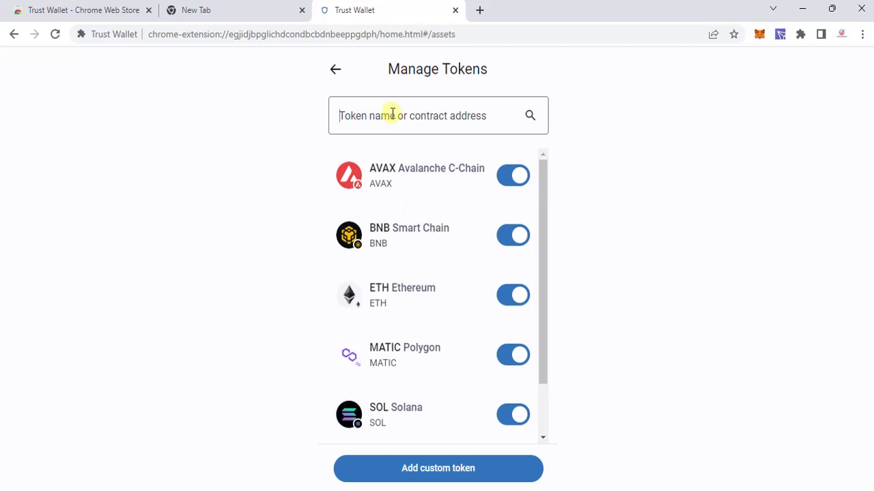
{"action": "scroll", "coordinate": [423, 283], "scroll_direction": "down", "scroll_amount": 1}
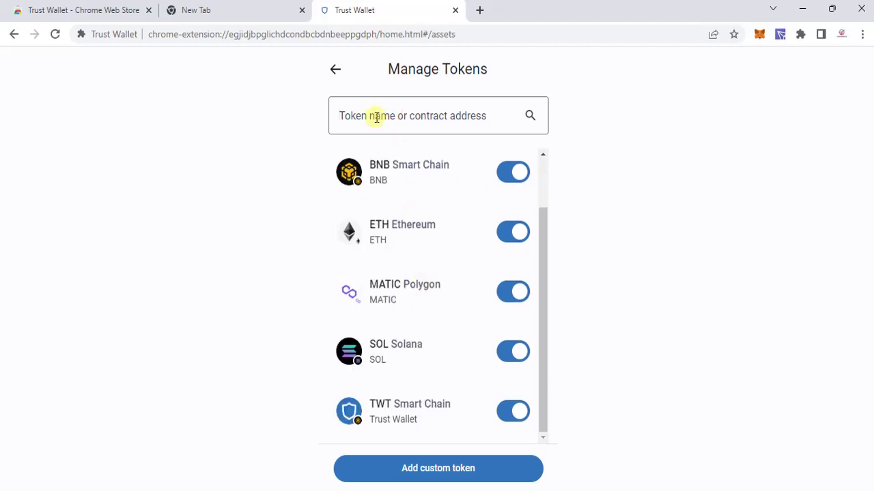
{"action": "type", "text": "bitc"}
{"action": "key", "text": "BackSpace"}
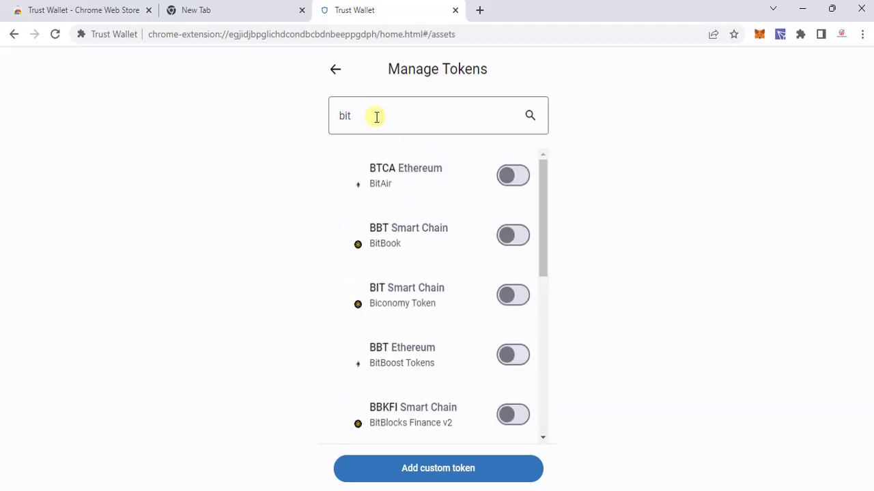
{"action": "type", "text": "coin"}
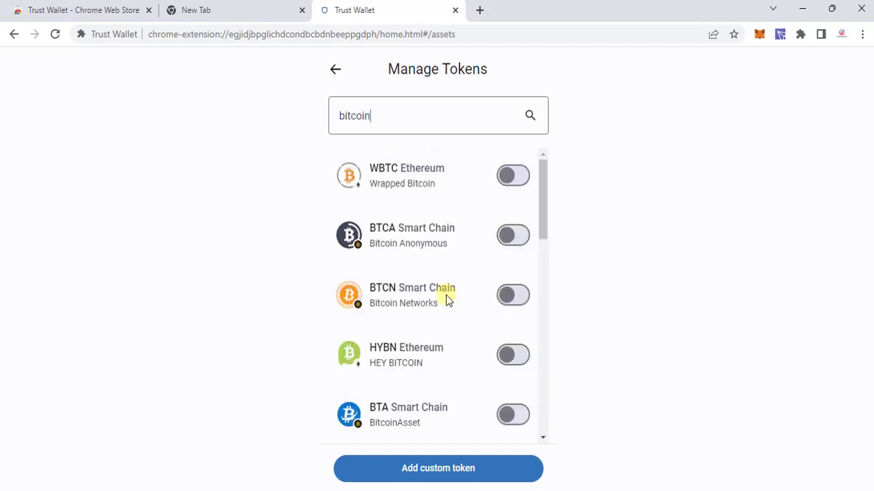
{"action": "scroll", "coordinate": [445, 295], "scroll_direction": "down", "scroll_amount": 4}
{"action": "scroll", "coordinate": [446, 295], "scroll_direction": "up", "scroll_amount": 5}
Search for 'btc', clear the search, and return to the wallet home.
{"action": "key", "text": "BackSpace"}
{"action": "key", "text": "BackSpace"}
{"action": "key", "text": "BackSpace"}
{"action": "key", "text": "BackSpace"}
{"action": "key", "text": "BackSpace"}
{"action": "key", "text": "BackSpace"}
{"action": "key", "text": "BackSpace"}
{"action": "type", "text": "btc"}
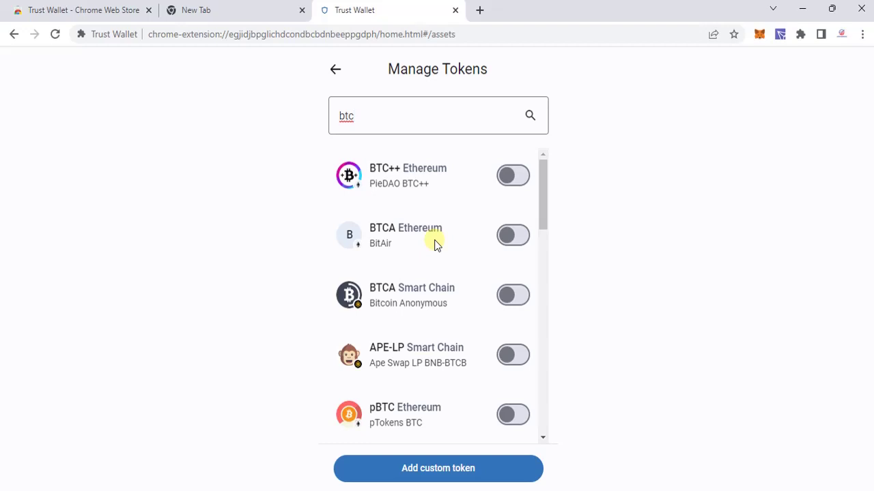
{"action": "scroll", "coordinate": [435, 243], "scroll_direction": "down", "scroll_amount": 2}
{"action": "scroll", "coordinate": [436, 243], "scroll_direction": "down", "scroll_amount": 3}
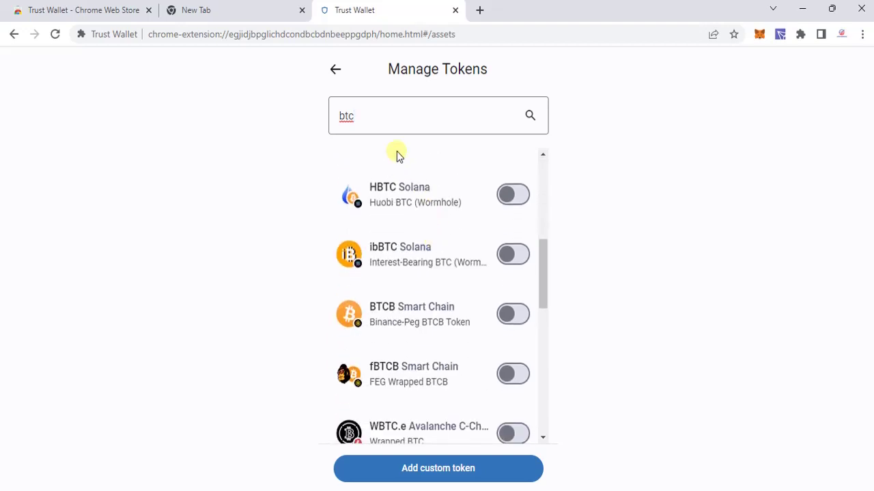
{"action": "key", "text": "BackSpace"}
{"action": "key", "text": "BackSpace"}
{"action": "key", "text": "BackSpace"}
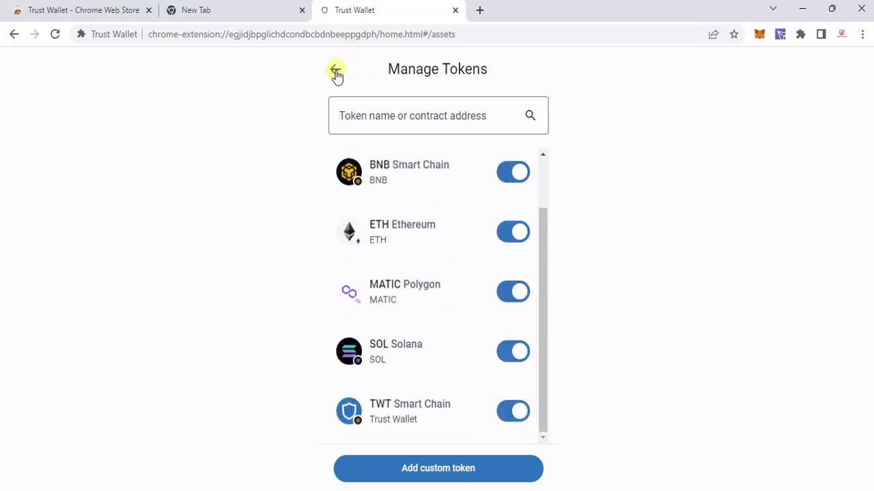
{"action": "left_click", "coordinate": [336, 71]}
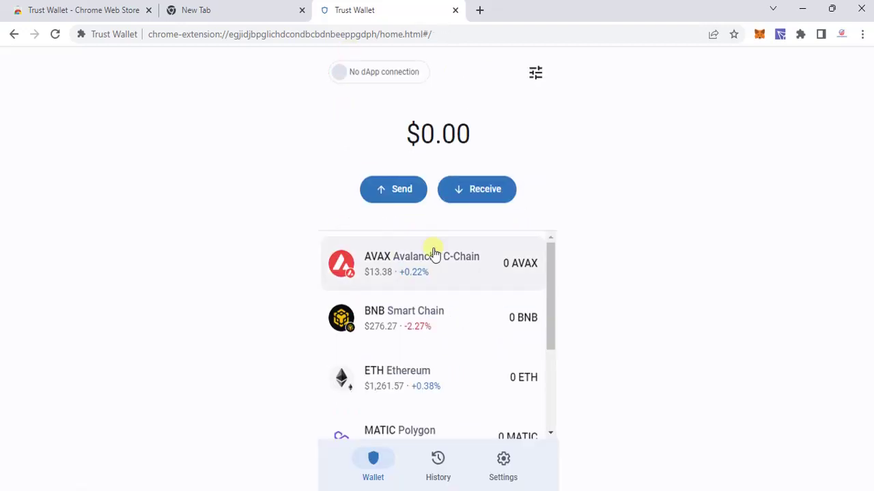
{"action": "scroll", "coordinate": [435, 254], "scroll_direction": "down", "scroll_amount": 3}
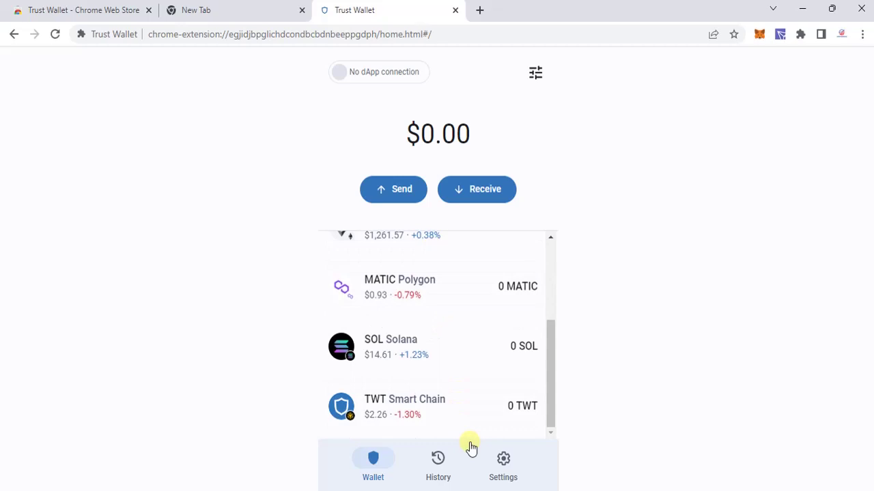
{"action": "left_click", "coordinate": [442, 460]}
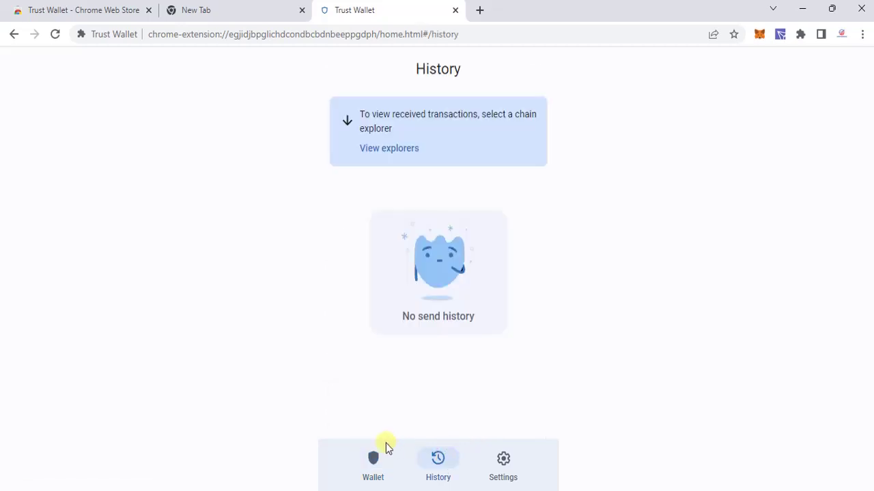
{"action": "left_click", "coordinate": [372, 476]}
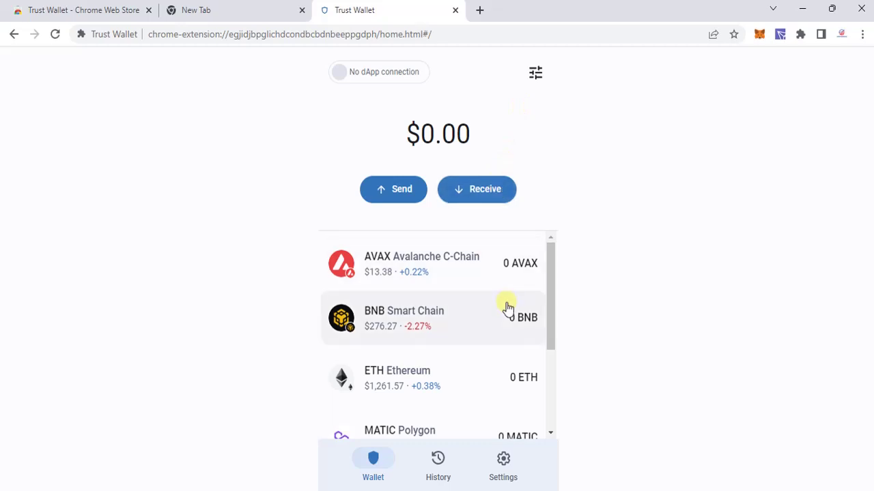
{"action": "scroll", "coordinate": [508, 309], "scroll_direction": "down", "scroll_amount": 2}
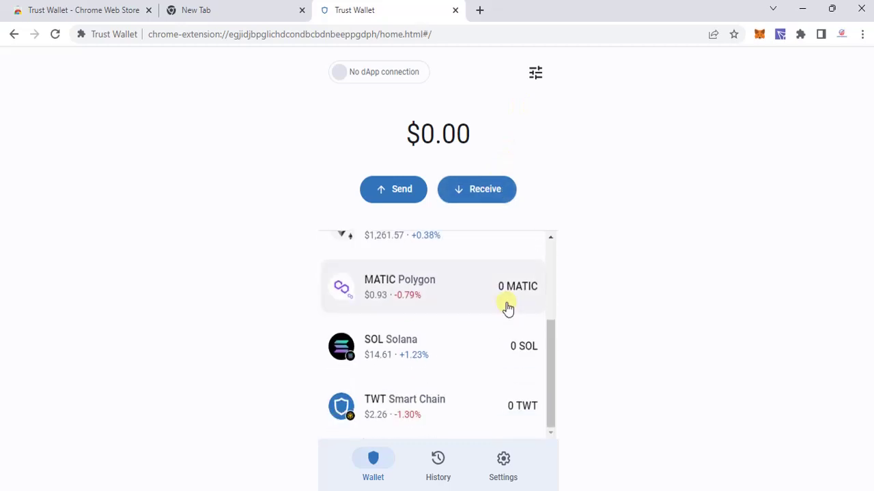
{"action": "scroll", "coordinate": [507, 309], "scroll_direction": "up", "scroll_amount": 2}
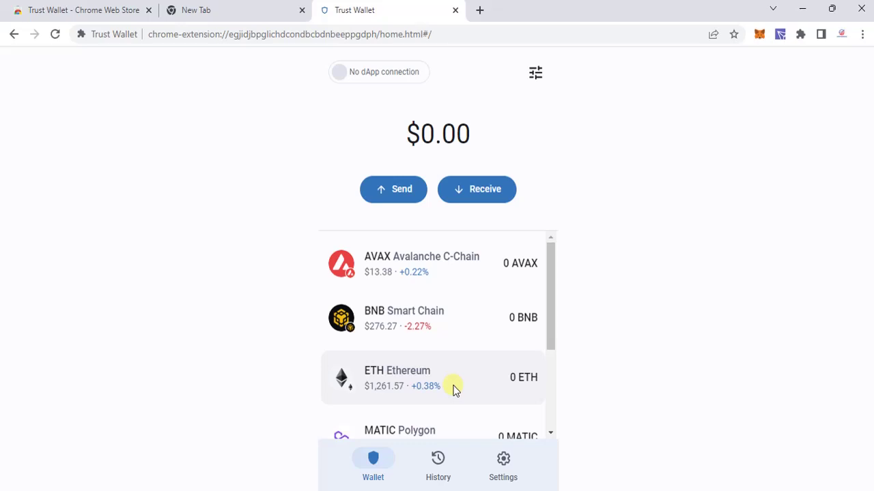
{"action": "scroll", "coordinate": [455, 389], "scroll_direction": "down", "scroll_amount": 2}
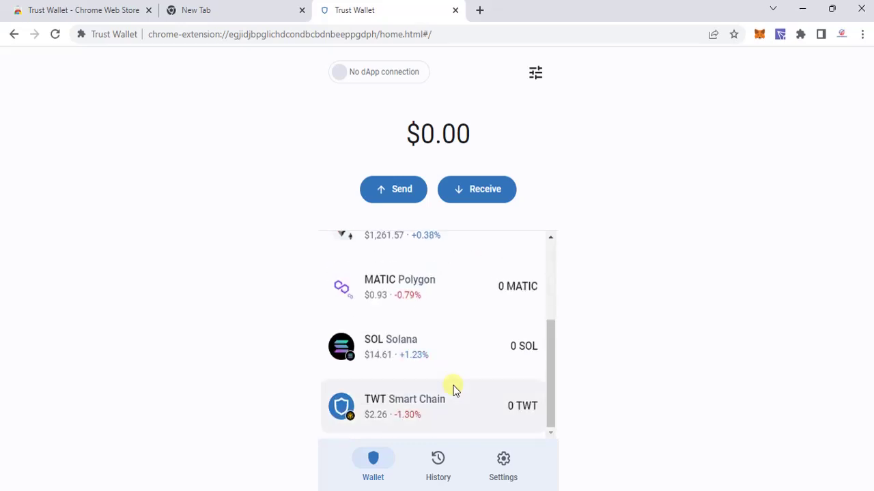
{"action": "left_click", "coordinate": [497, 471]}
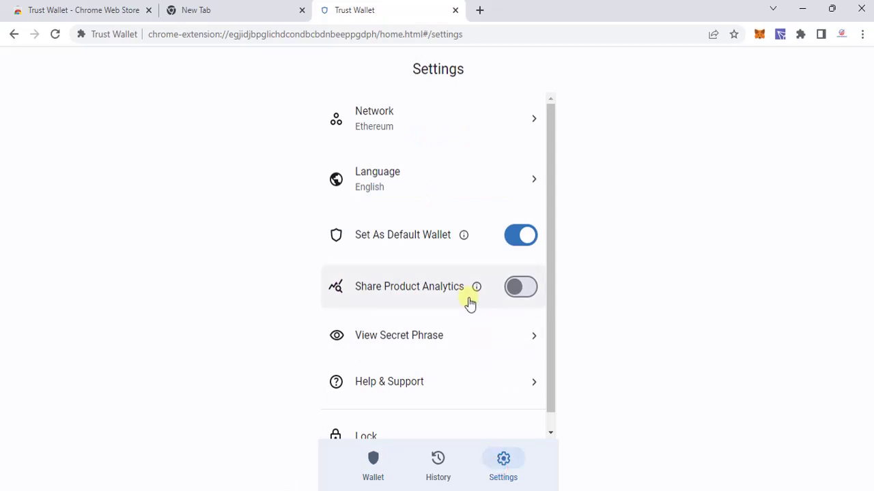
{"action": "scroll", "coordinate": [470, 304], "scroll_direction": "down", "scroll_amount": 1}
{"action": "scroll", "coordinate": [454, 307], "scroll_direction": "up", "scroll_amount": 1}
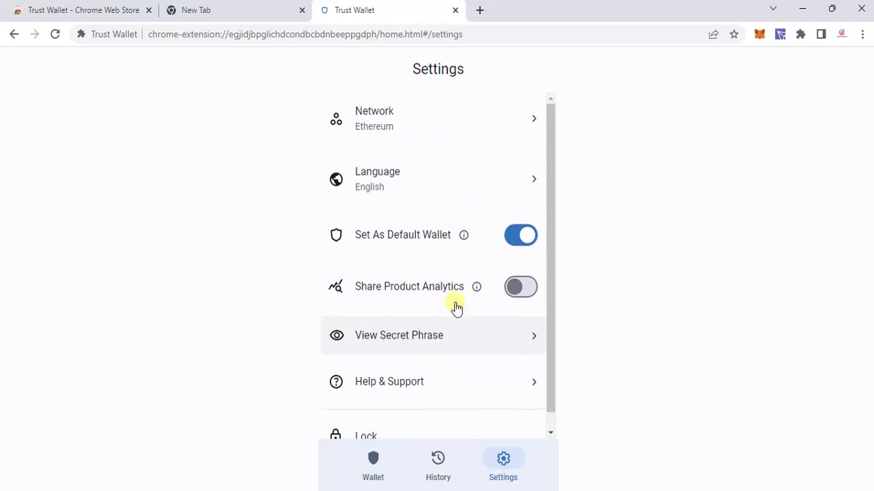
{"action": "left_click", "coordinate": [369, 479]}
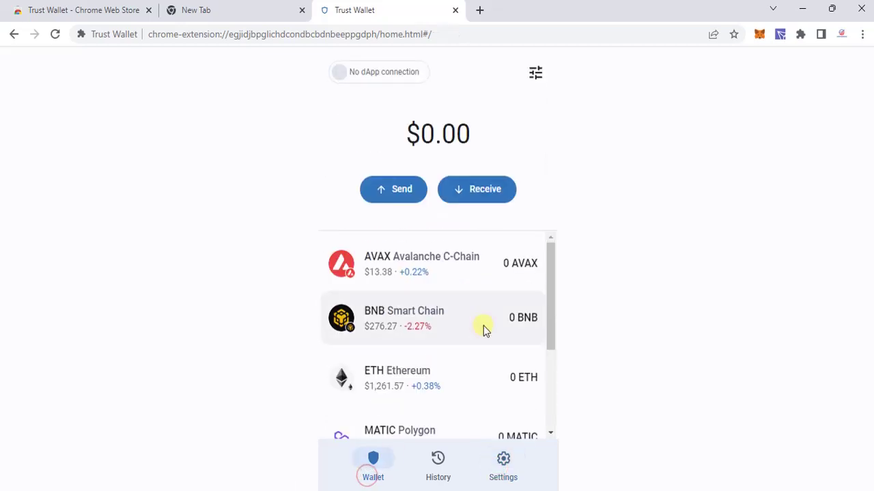
Google 'pancakeswap' in a new tab, open the Home | PancakeSwap result, and start Connect Wallet.
{"action": "left_click", "coordinate": [481, 10]}
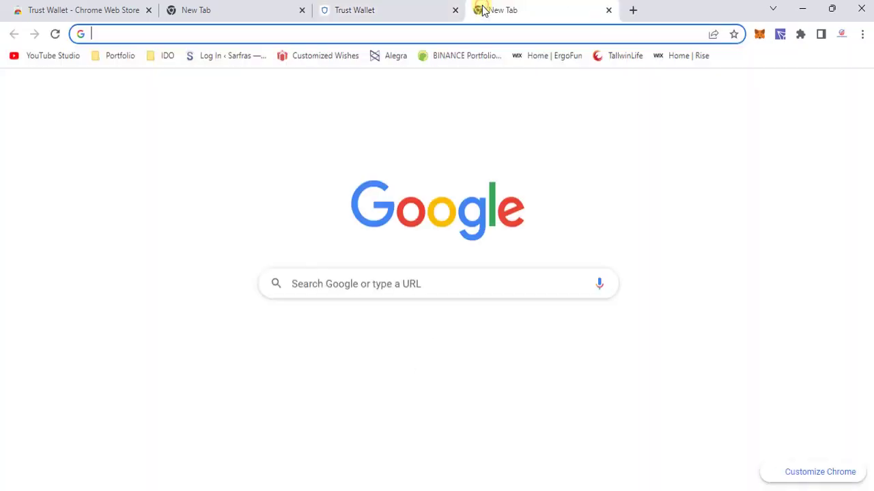
{"action": "type", "text": "pancakeswap"}
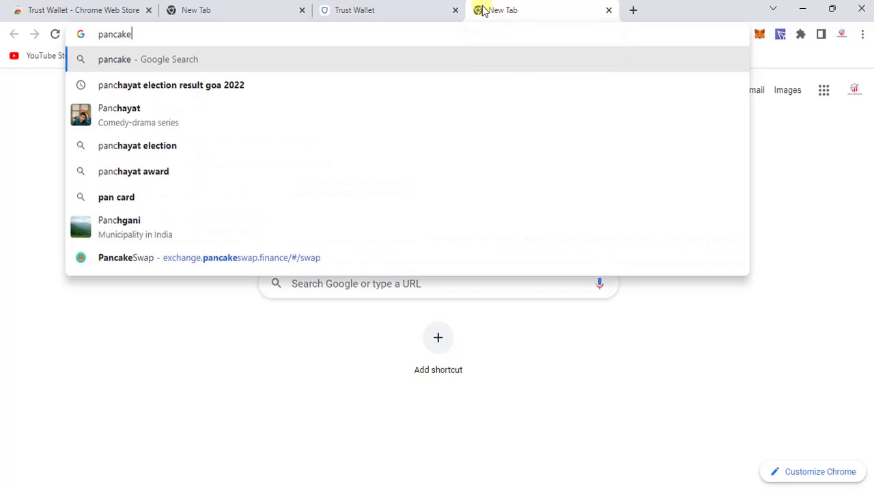
{"action": "key", "text": "Return"}
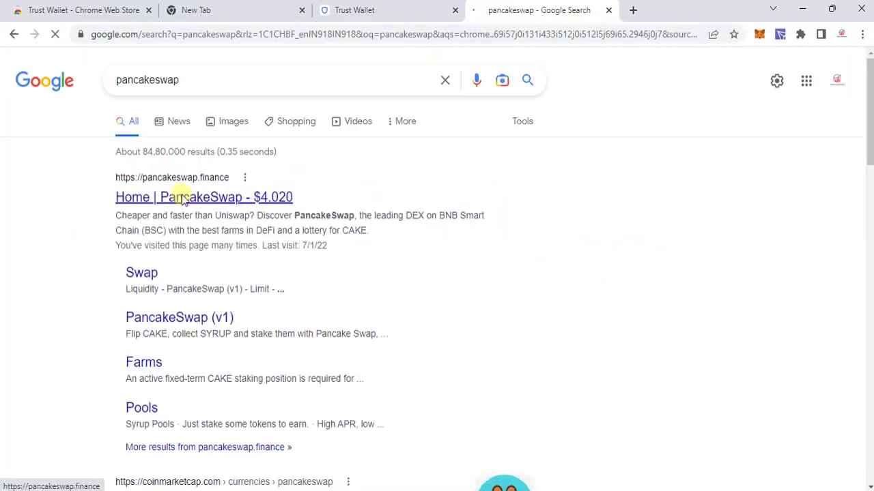
{"action": "left_click", "coordinate": [182, 197]}
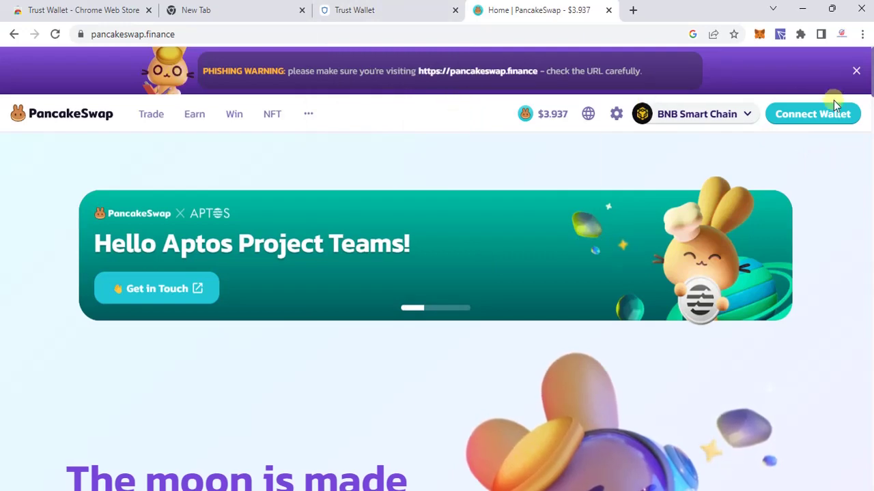
{"action": "left_click", "coordinate": [815, 116]}
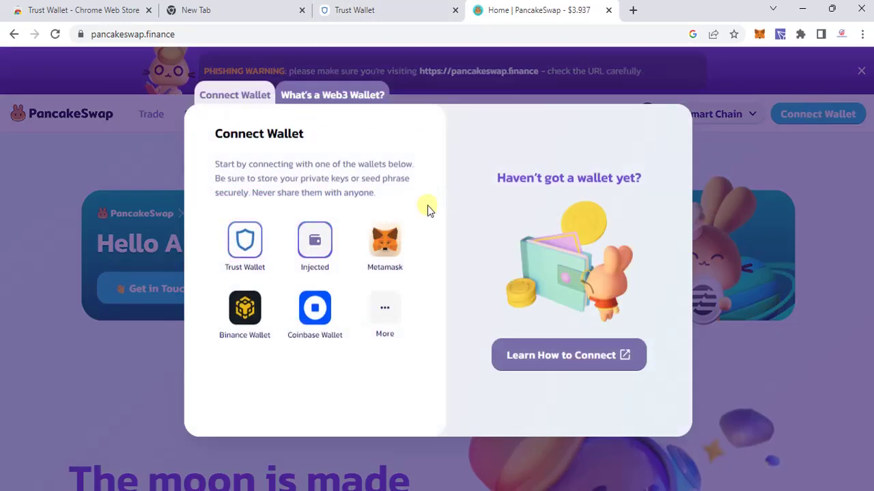
Choose Trust Wallet in PancakeSwap and approve the connection request.
{"action": "left_click", "coordinate": [250, 237]}
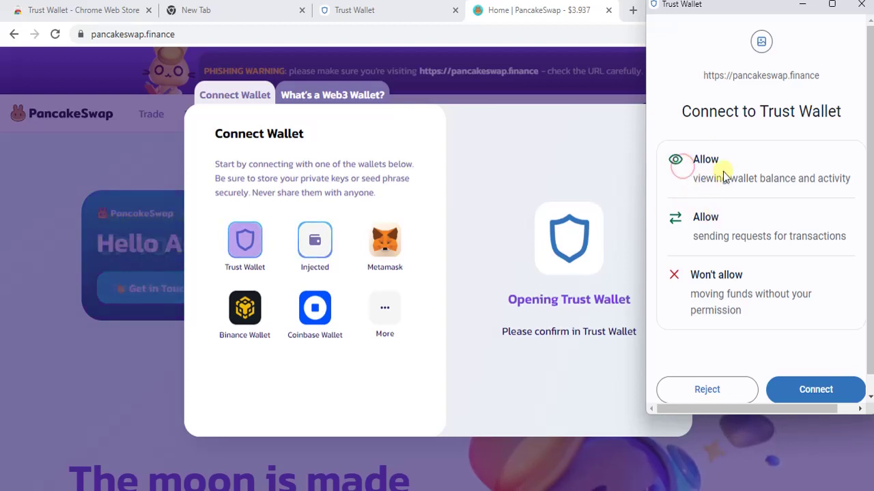
{"action": "left_click", "coordinate": [826, 392]}
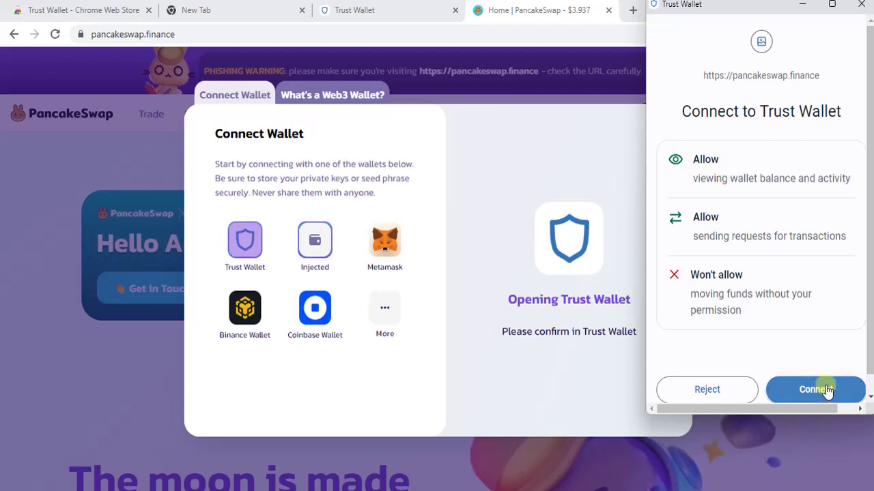
{"action": "left_click", "coordinate": [826, 391]}
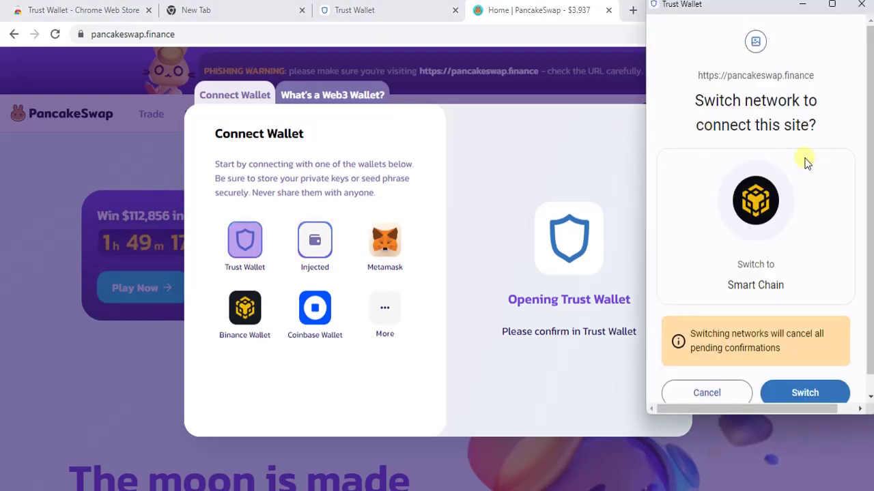
Switch the wallet network to BNB Smart Chain and confirm pancakeswap.finance shows as connected in the wallet.
{"action": "scroll", "coordinate": [778, 159], "scroll_direction": "down", "scroll_amount": 1}
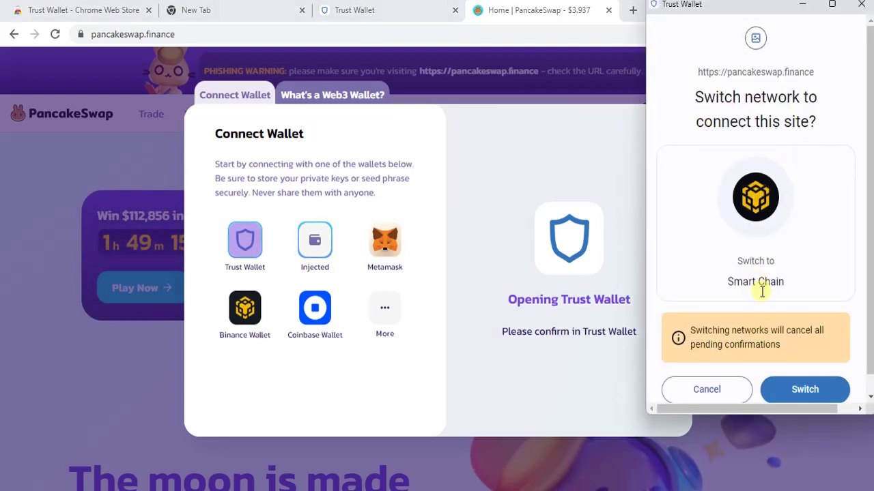
{"action": "left_click", "coordinate": [803, 388]}
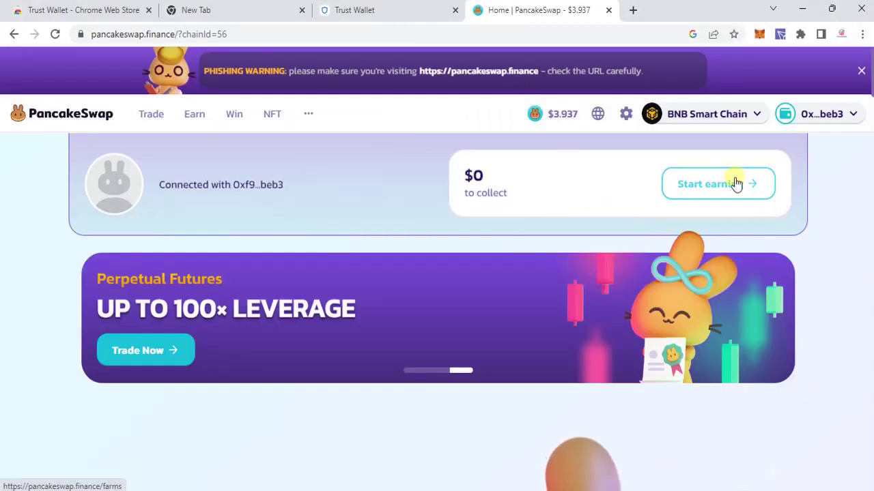
{"action": "mouse_move", "coordinate": [843, 118]}
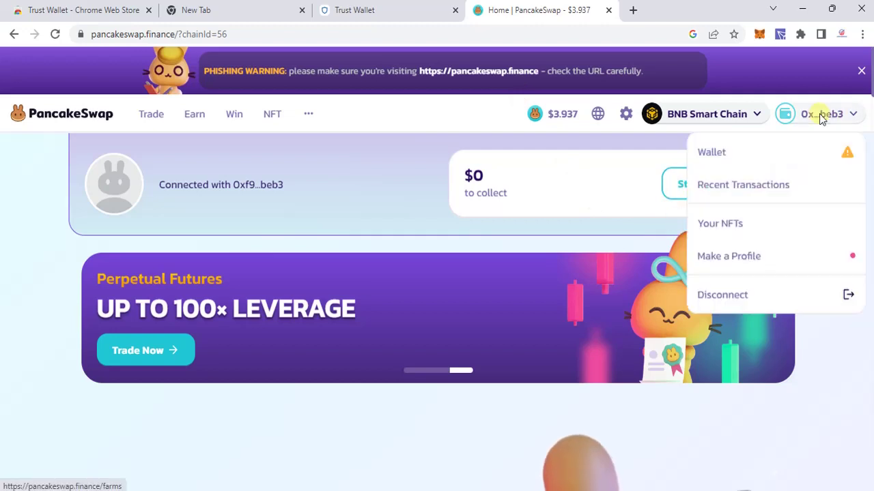
{"action": "left_click", "coordinate": [411, 12]}
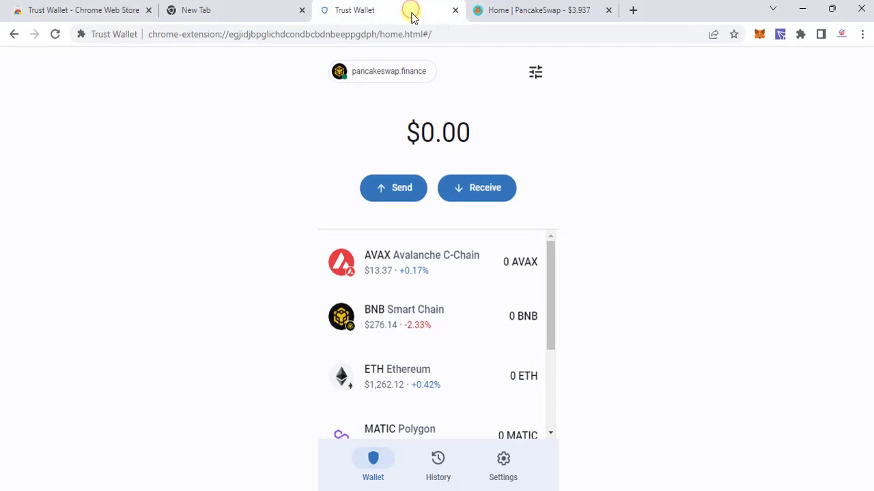